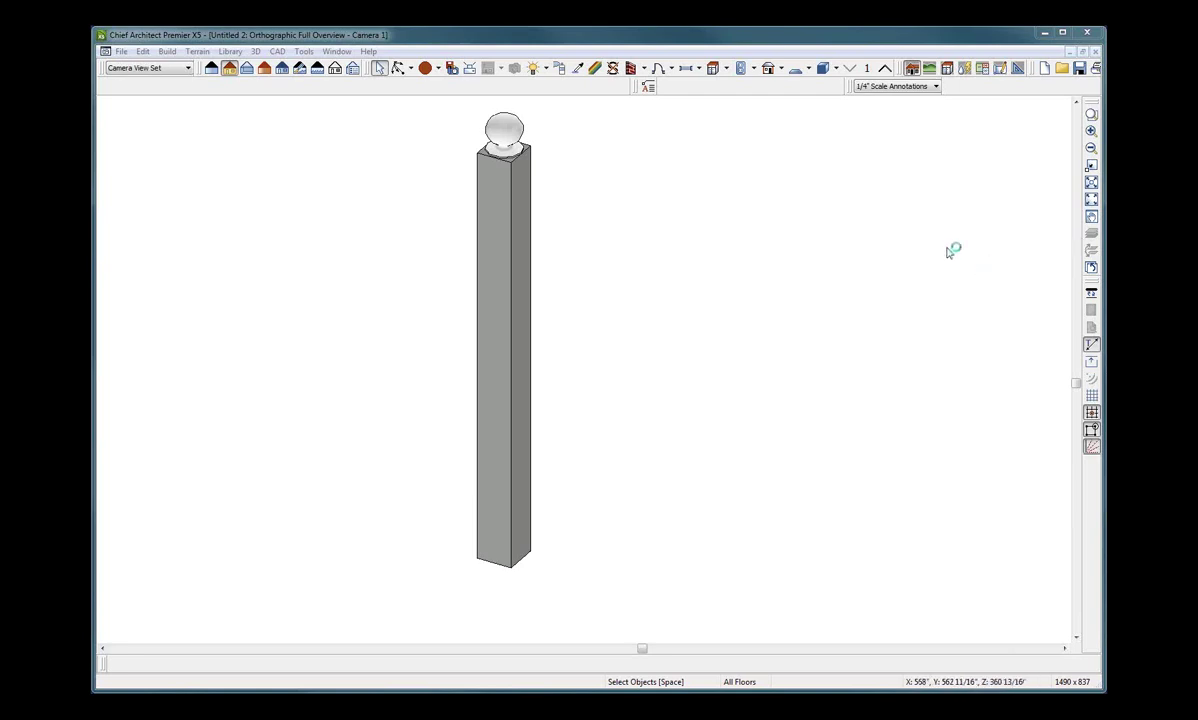
Examine the post model in the overview, selecting the ball finial and the square polyline solid in turn.
{"action": "left_click", "coordinate": [726, 300]}
{"action": "scroll", "coordinate": [650, 382], "scroll_direction": "down", "scroll_amount": 2}
{"action": "scroll", "coordinate": [620, 325], "scroll_direction": "up", "scroll_amount": 3}
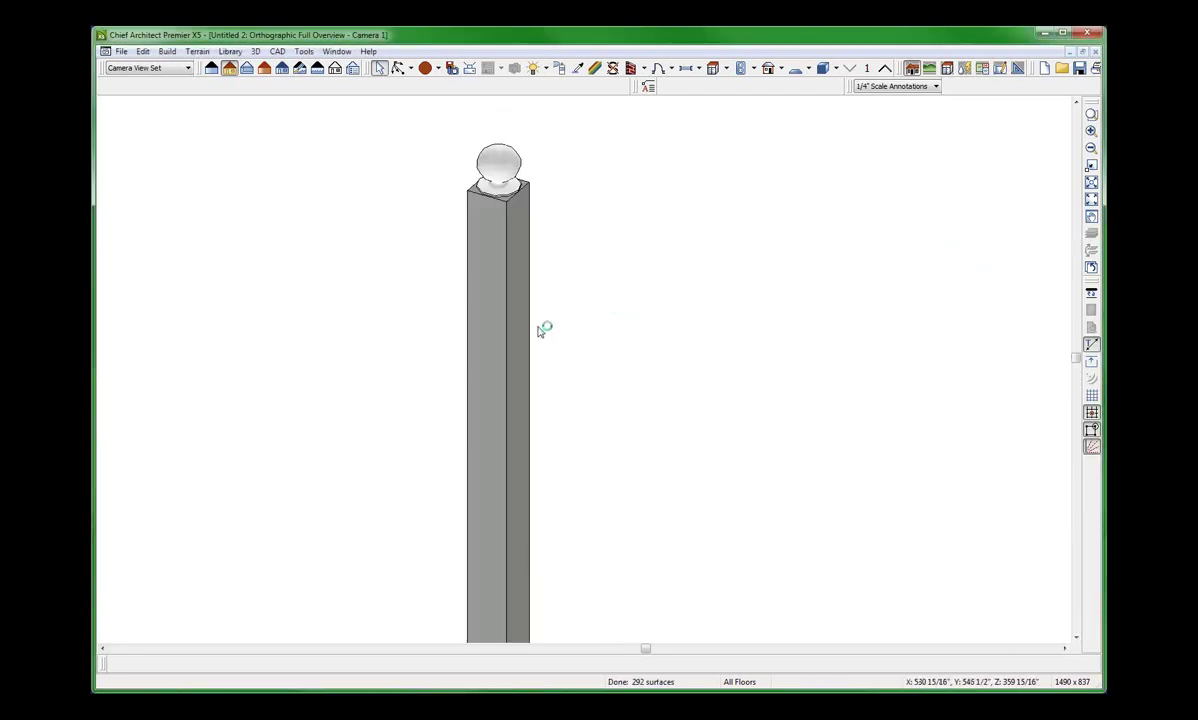
{"action": "left_click", "coordinate": [492, 302]}
{"action": "scroll", "coordinate": [515, 255], "scroll_direction": "down", "scroll_amount": 3}
{"action": "key", "text": "space"}
{"action": "scroll", "coordinate": [501, 306], "scroll_direction": "up", "scroll_amount": 3}
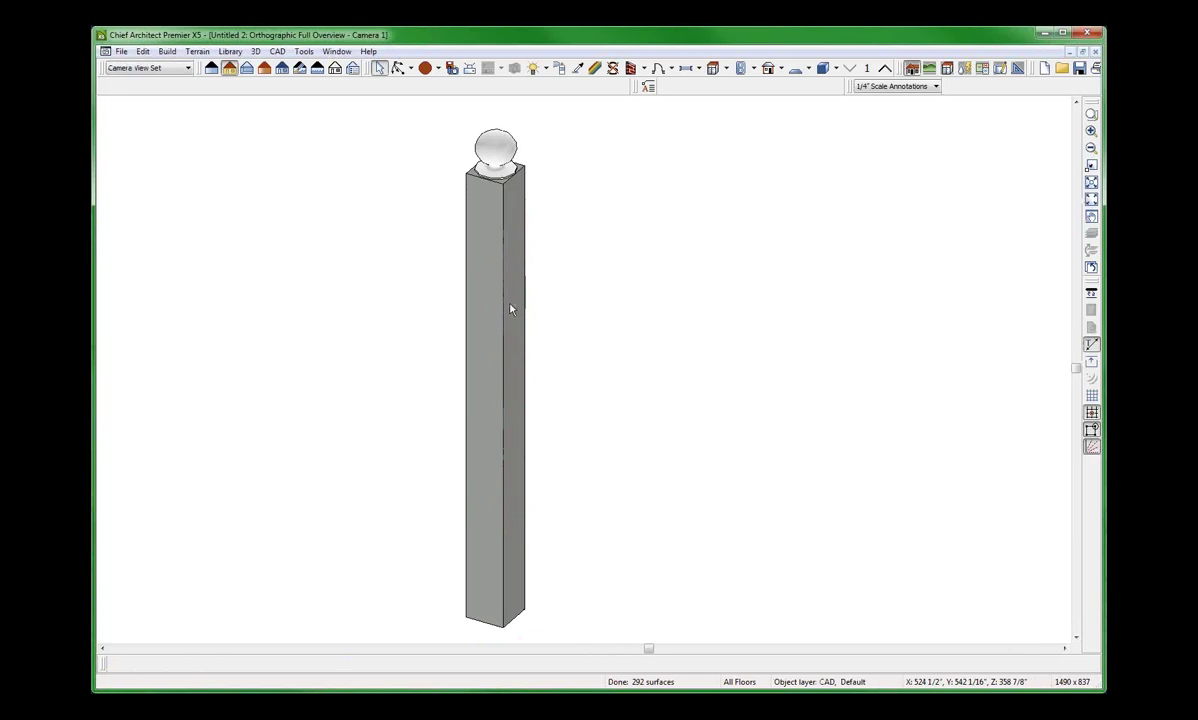
{"action": "left_click", "coordinate": [490, 157]}
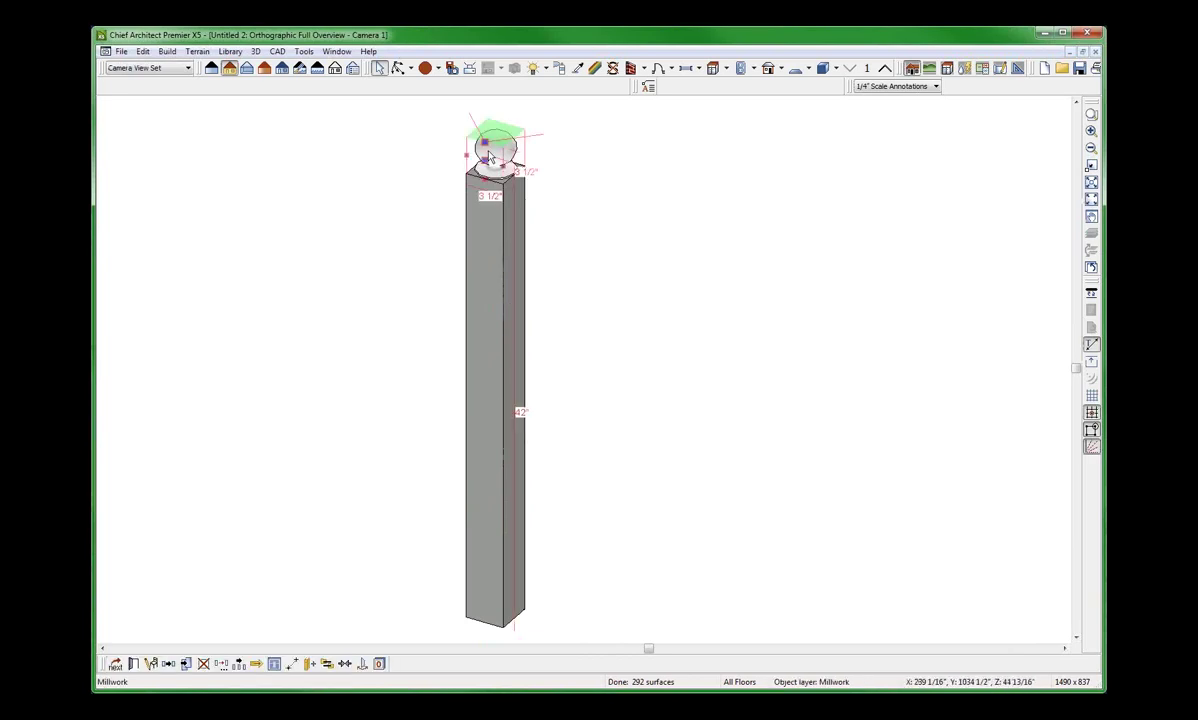
{"action": "left_click", "coordinate": [481, 278]}
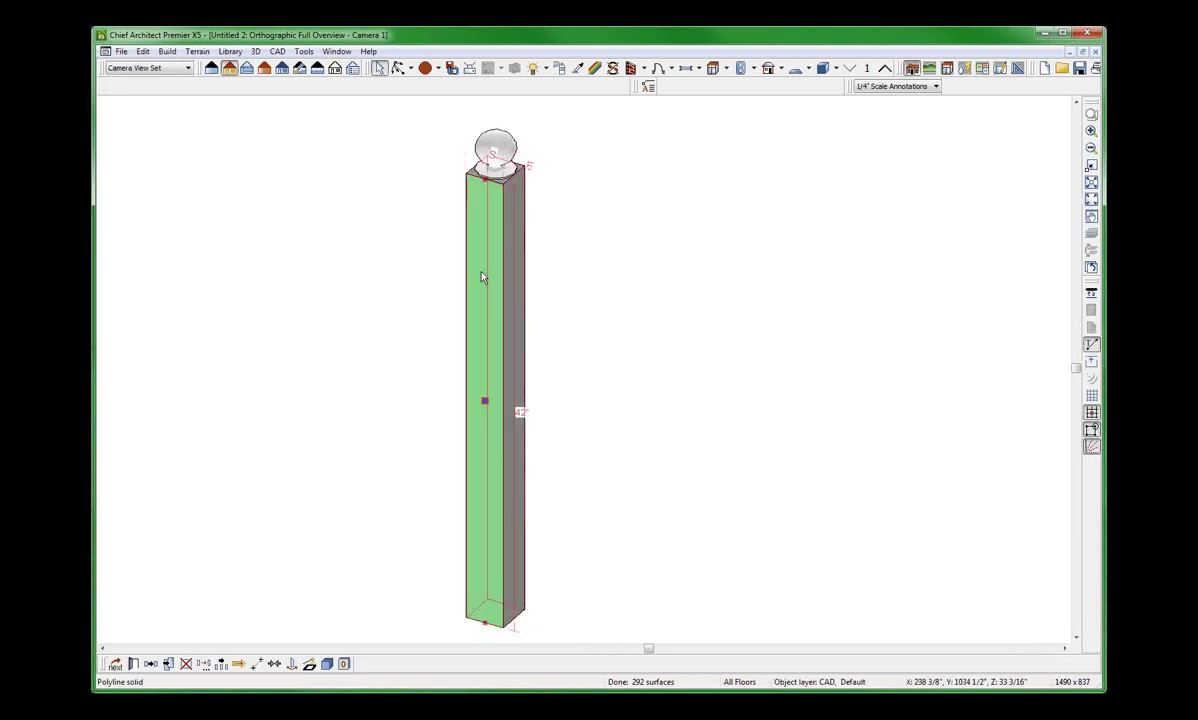
{"action": "left_click", "coordinate": [487, 267]}
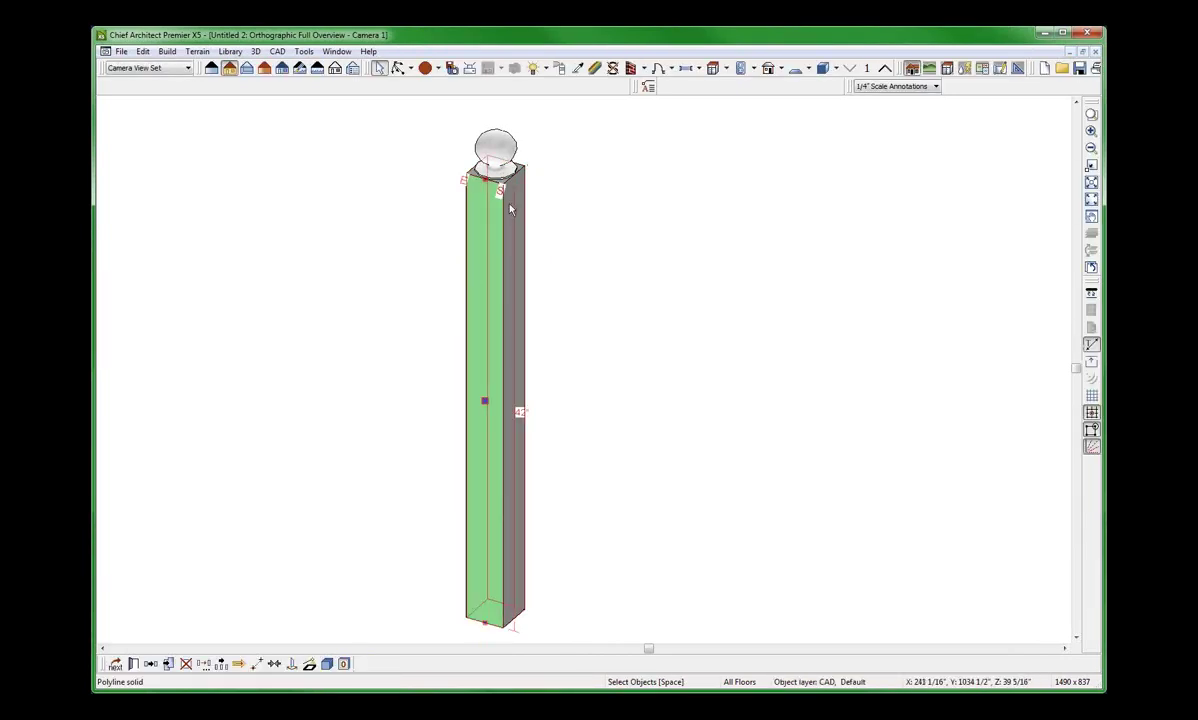
{"action": "left_click", "coordinate": [491, 147]}
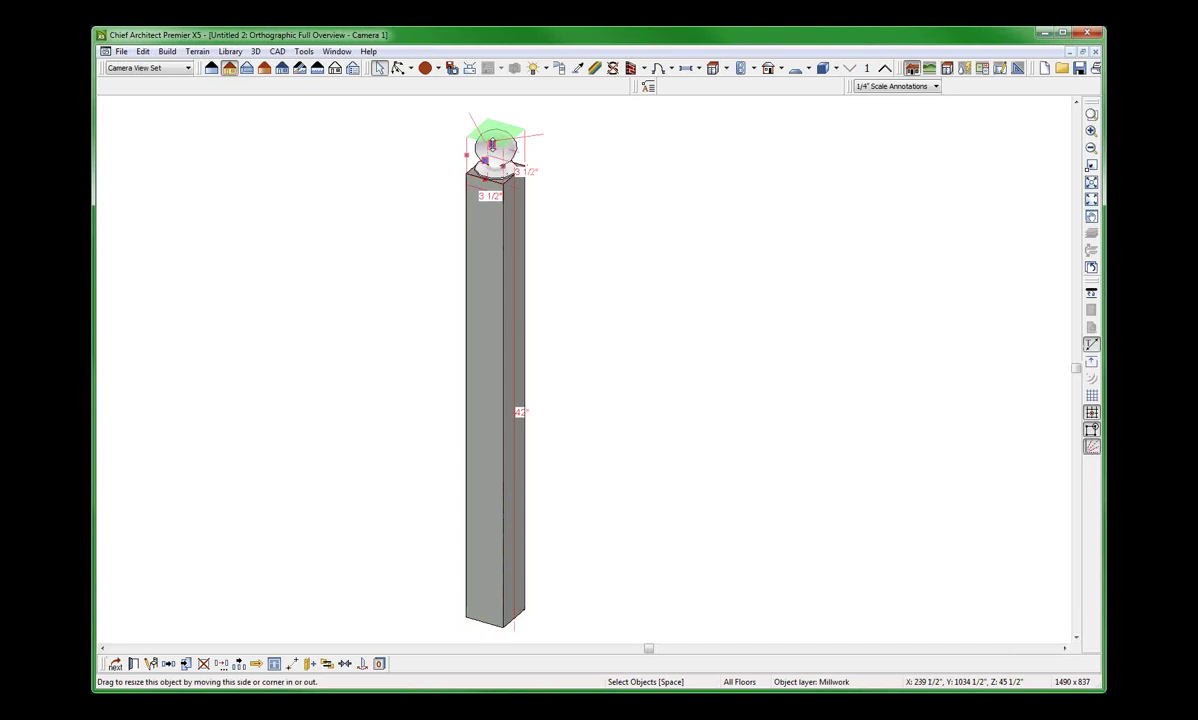
{"action": "left_click", "coordinate": [612, 206]}
{"action": "scroll", "coordinate": [584, 280], "scroll_direction": "down", "scroll_amount": 1}
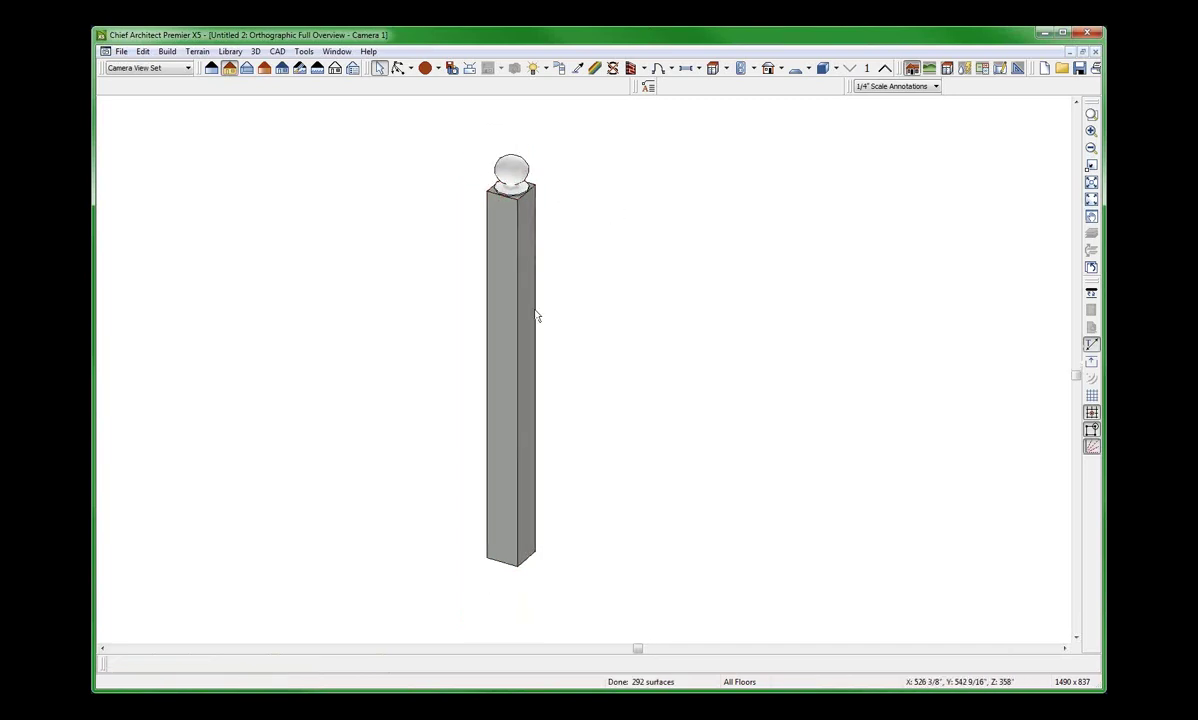
Convert the post model to a Fixture (Exterior) library symbol with advanced options shown, and name it NEWEL FINIAL 1.
{"action": "left_click", "coordinate": [304, 52]}
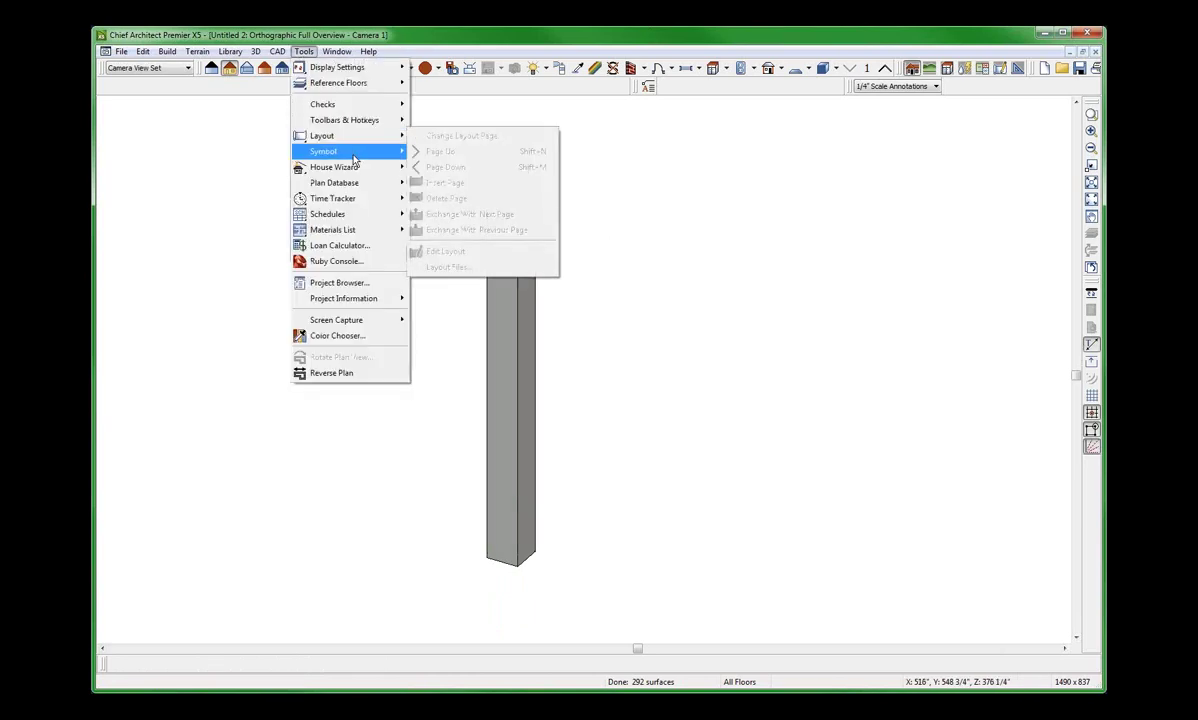
{"action": "mouse_move", "coordinate": [353, 158]}
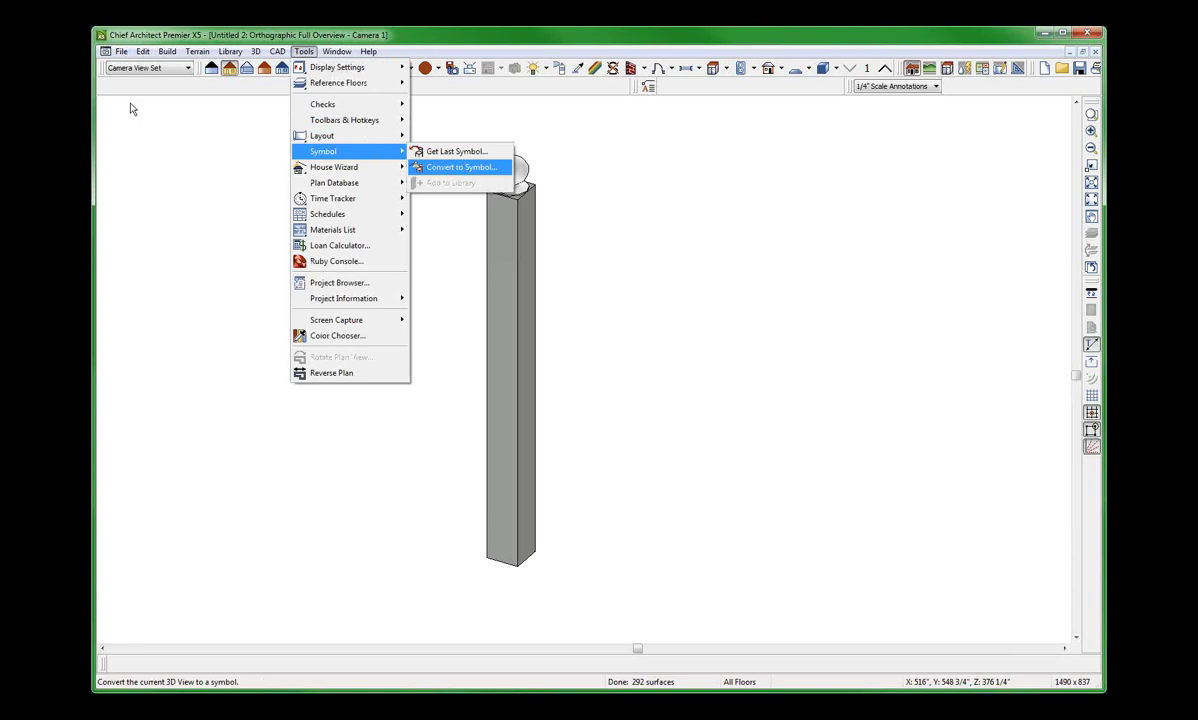
{"action": "key", "text": "Return"}
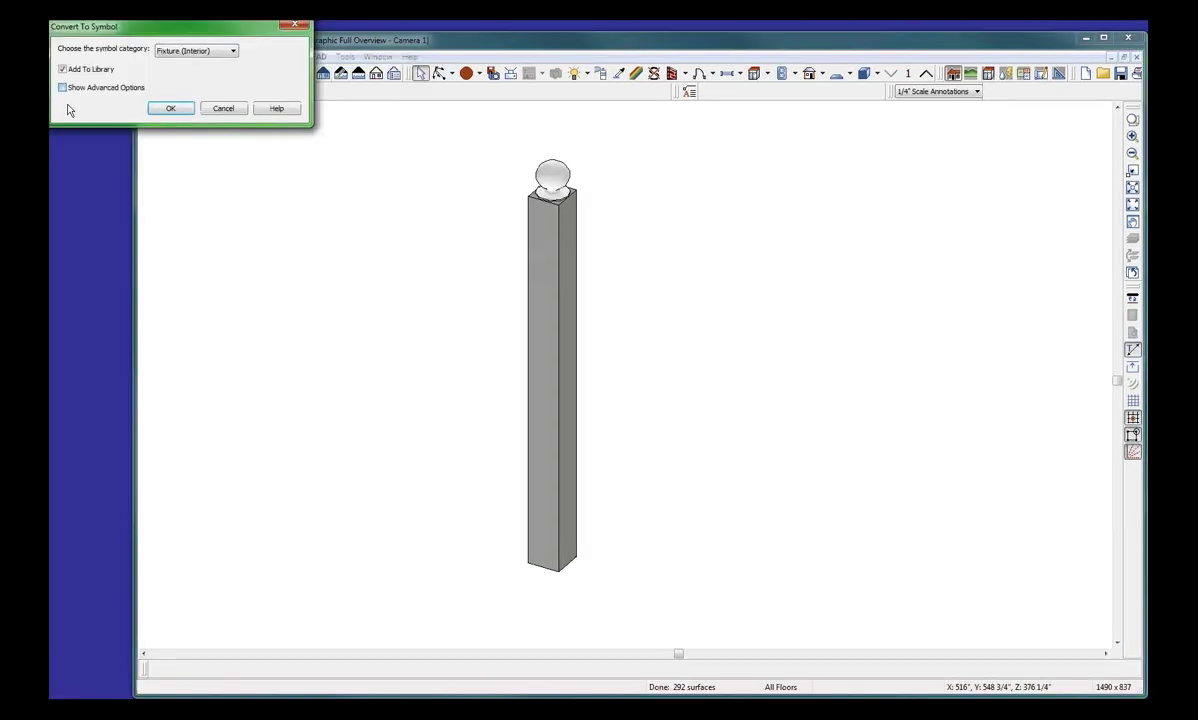
{"action": "left_click", "coordinate": [195, 51]}
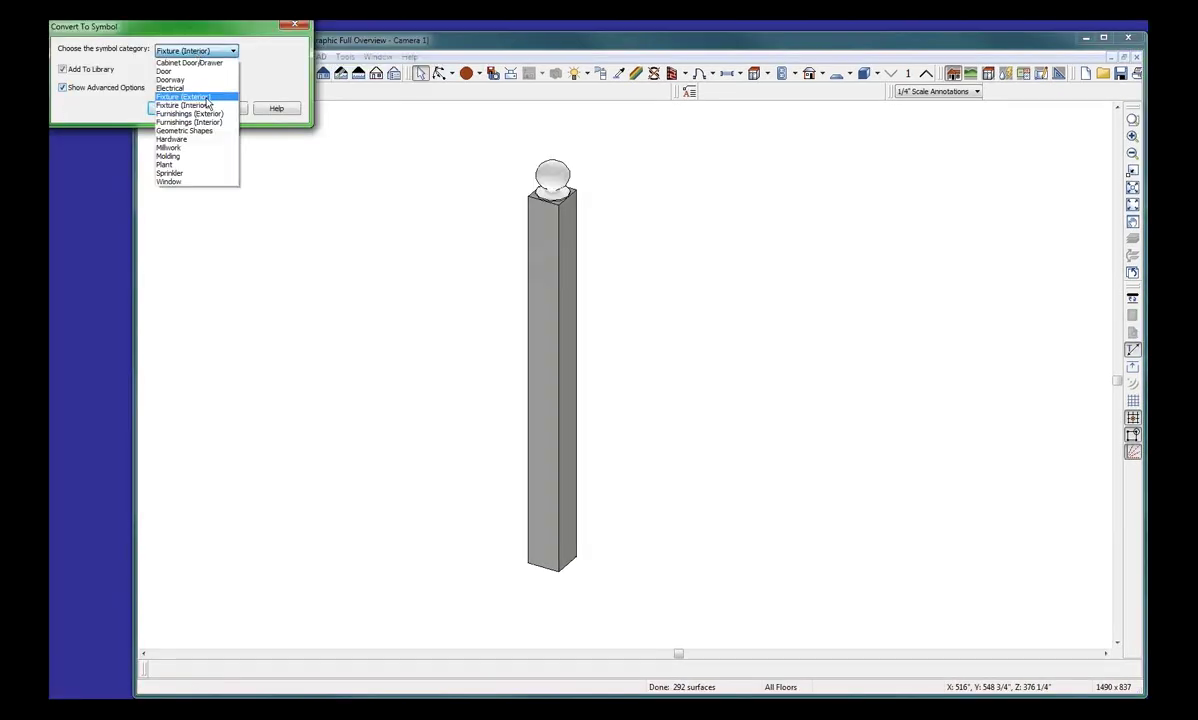
{"action": "left_click", "coordinate": [207, 97]}
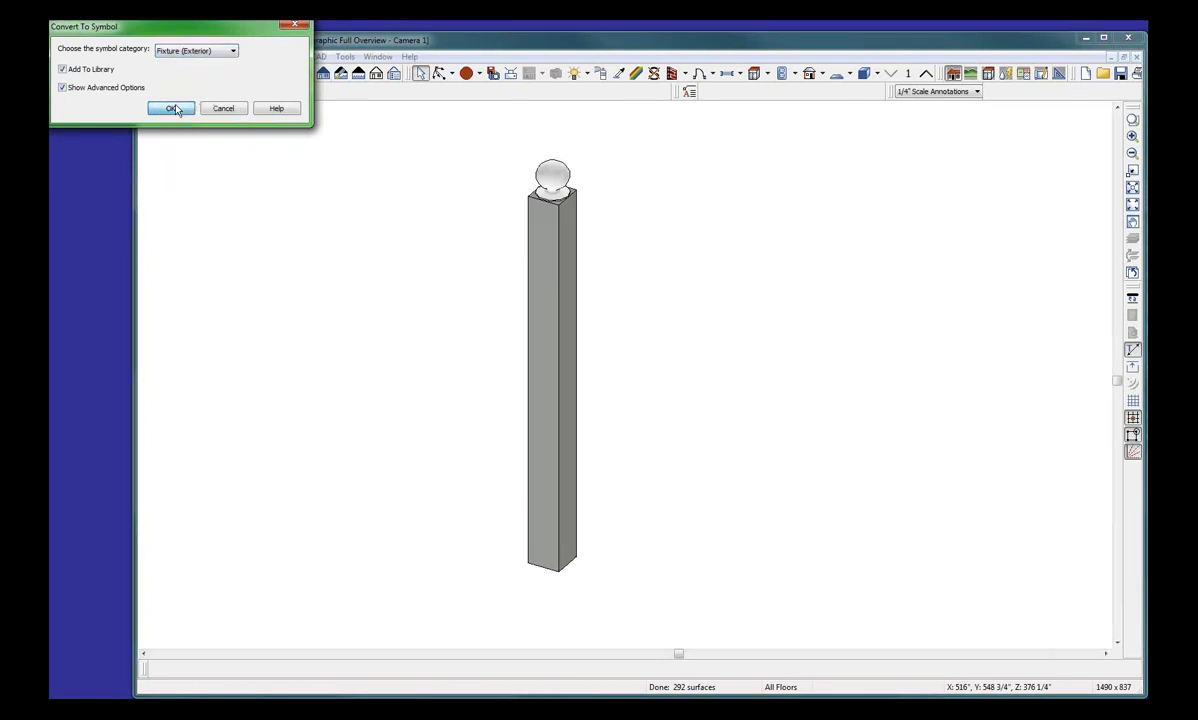
{"action": "left_click", "coordinate": [173, 108]}
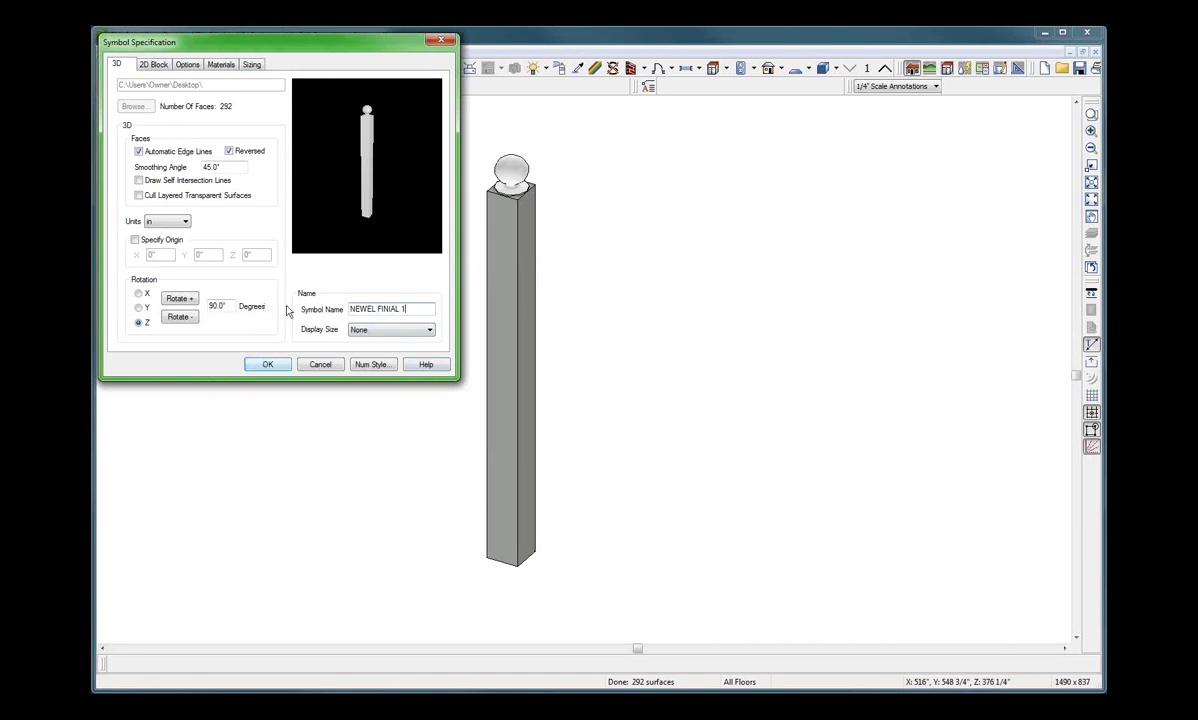
Enable the first stretch plane on all three axes, set the XY plane at Z to 4", and save the symbol.
{"action": "left_click", "coordinate": [246, 65]}
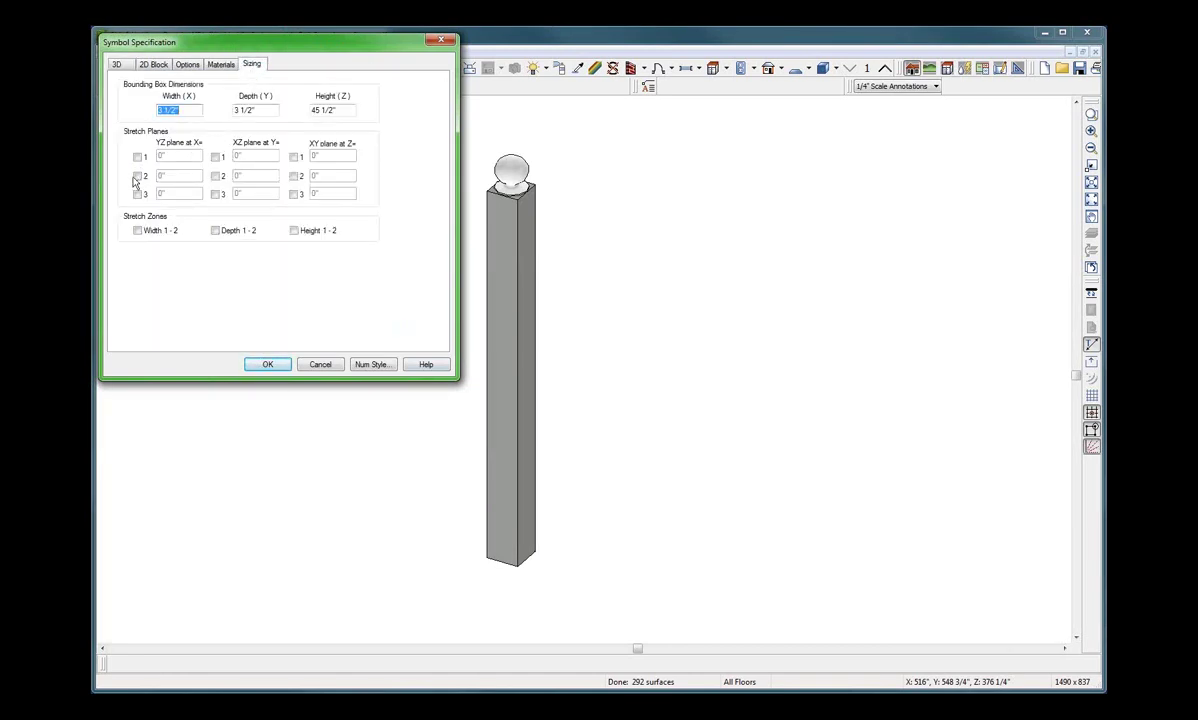
{"action": "left_click", "coordinate": [137, 156]}
{"action": "left_click", "coordinate": [216, 157]}
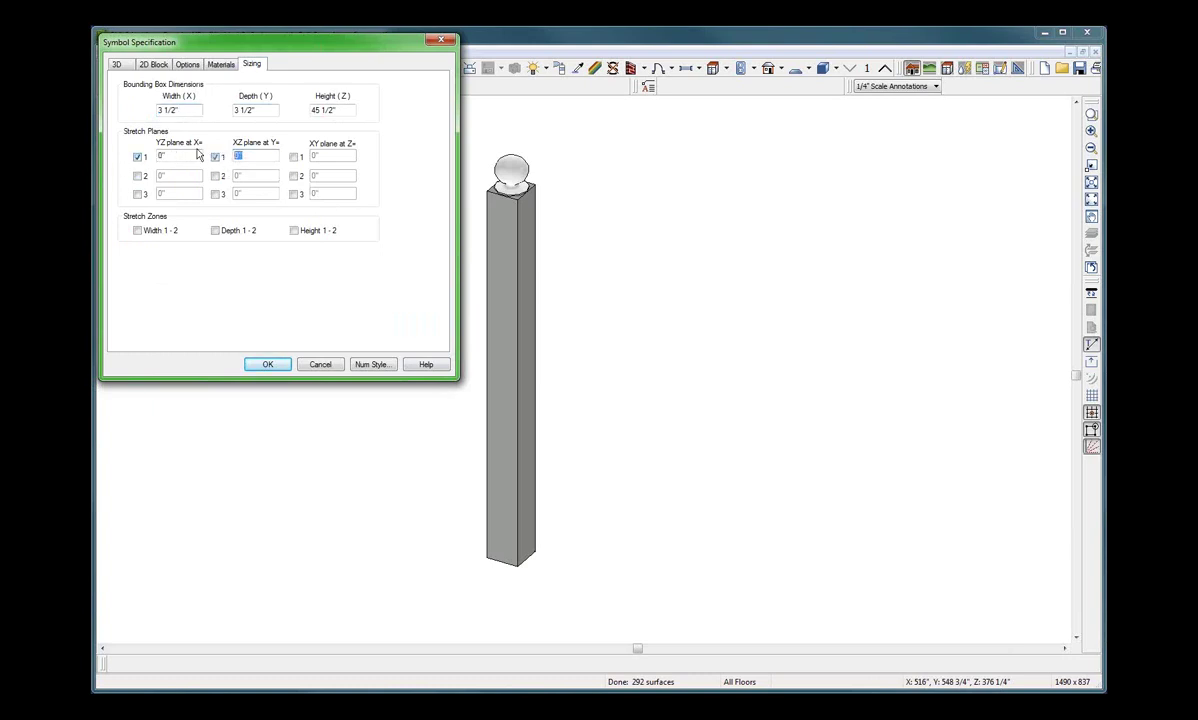
{"action": "type", "text": "-175"}
{"action": "left_click", "coordinate": [294, 157]}
{"action": "type", "text": "4"}
{"action": "left_click", "coordinate": [268, 365]}
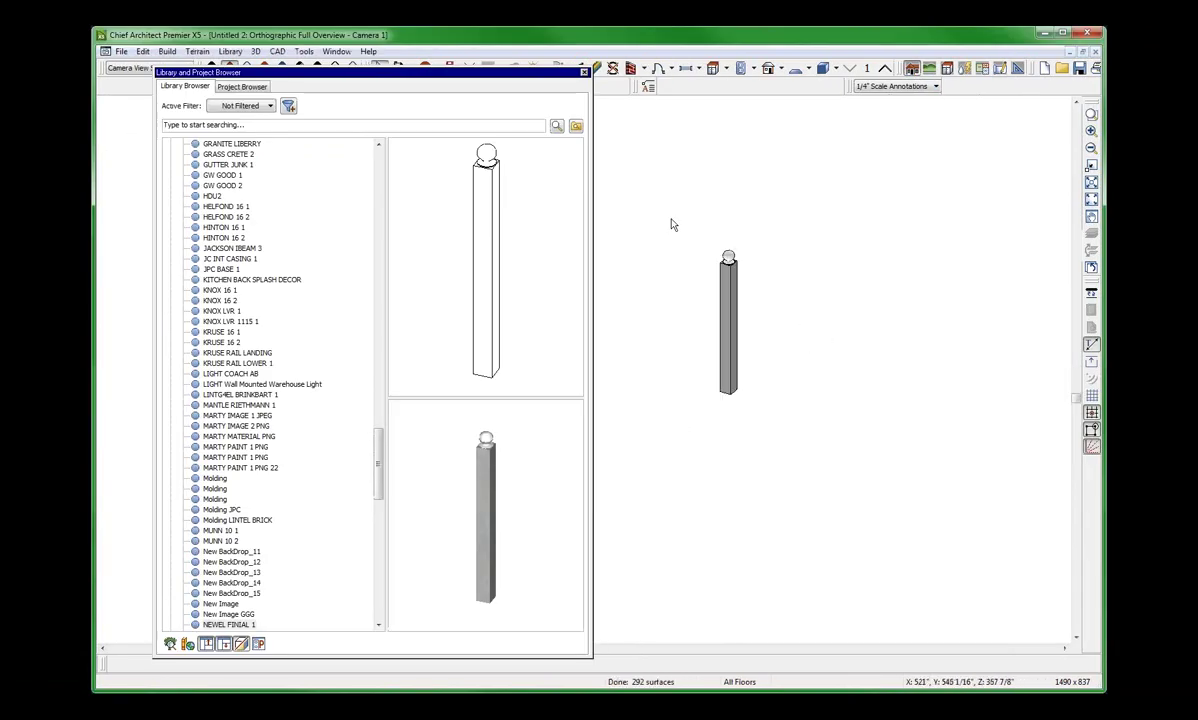
Switch to the post's floor plan and close that plan to return to the house model.
{"action": "key", "text": "ctrl+Tab"}
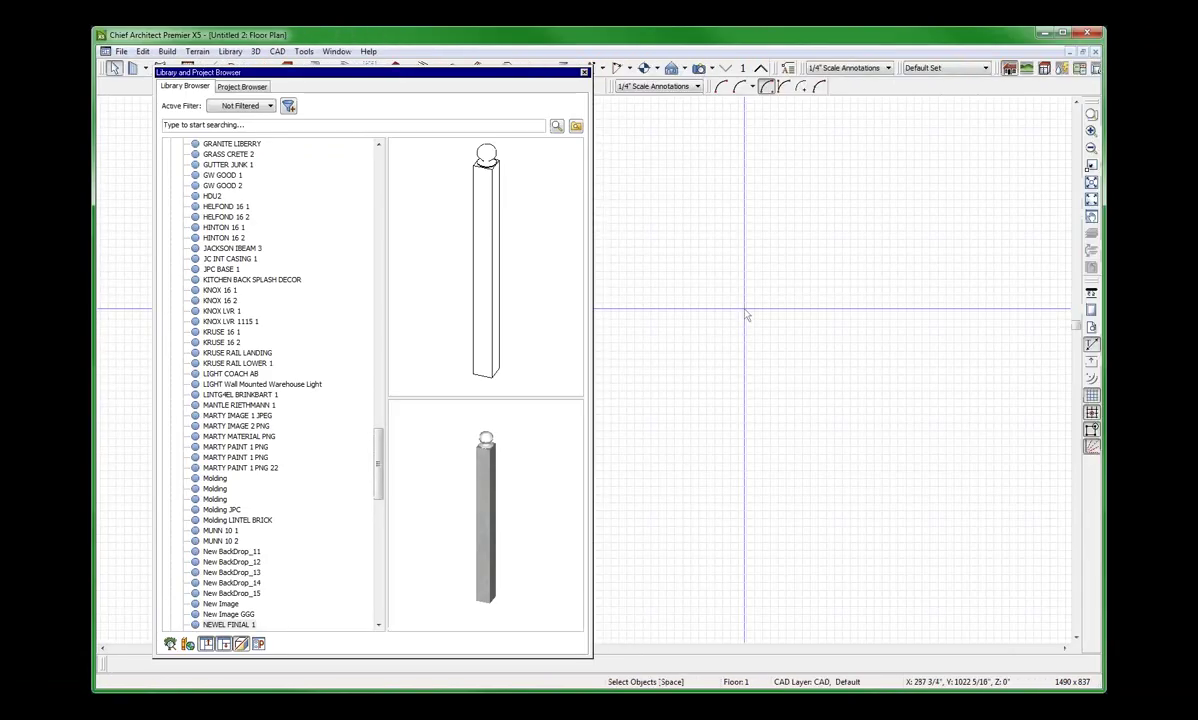
{"action": "scroll", "coordinate": [780, 320], "scroll_direction": "up", "scroll_amount": 2}
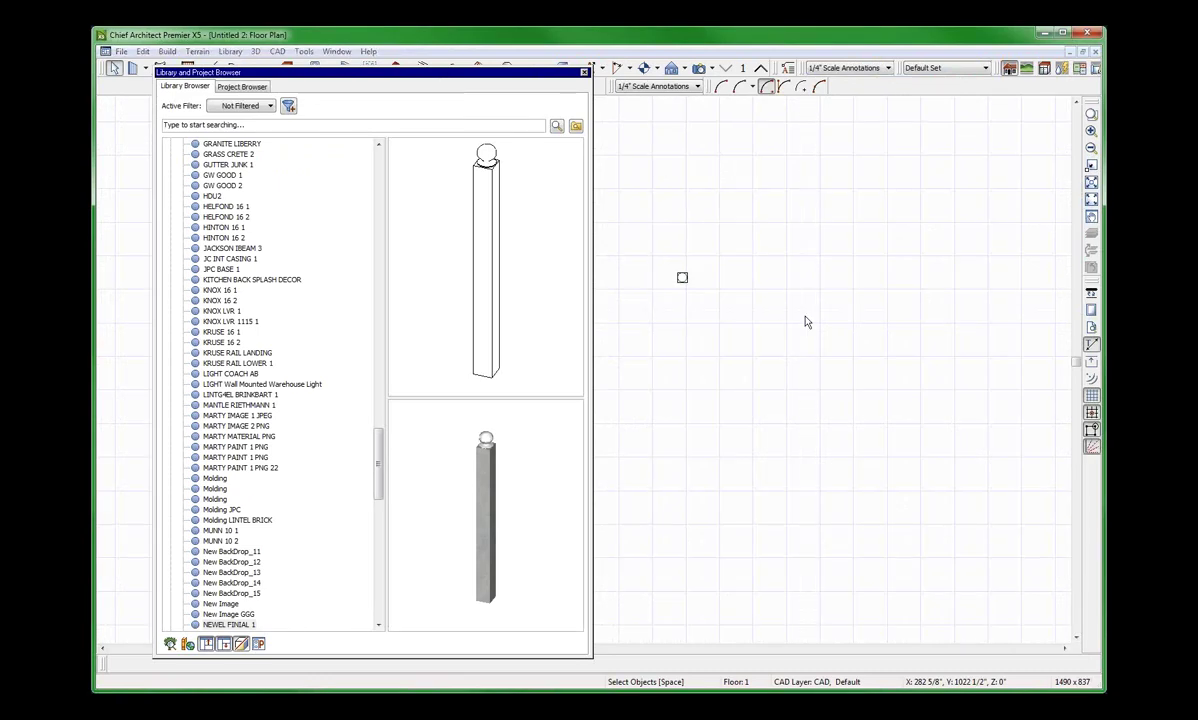
{"action": "key", "text": "ctrl+w"}
{"action": "left_click", "coordinate": [592, 366]}
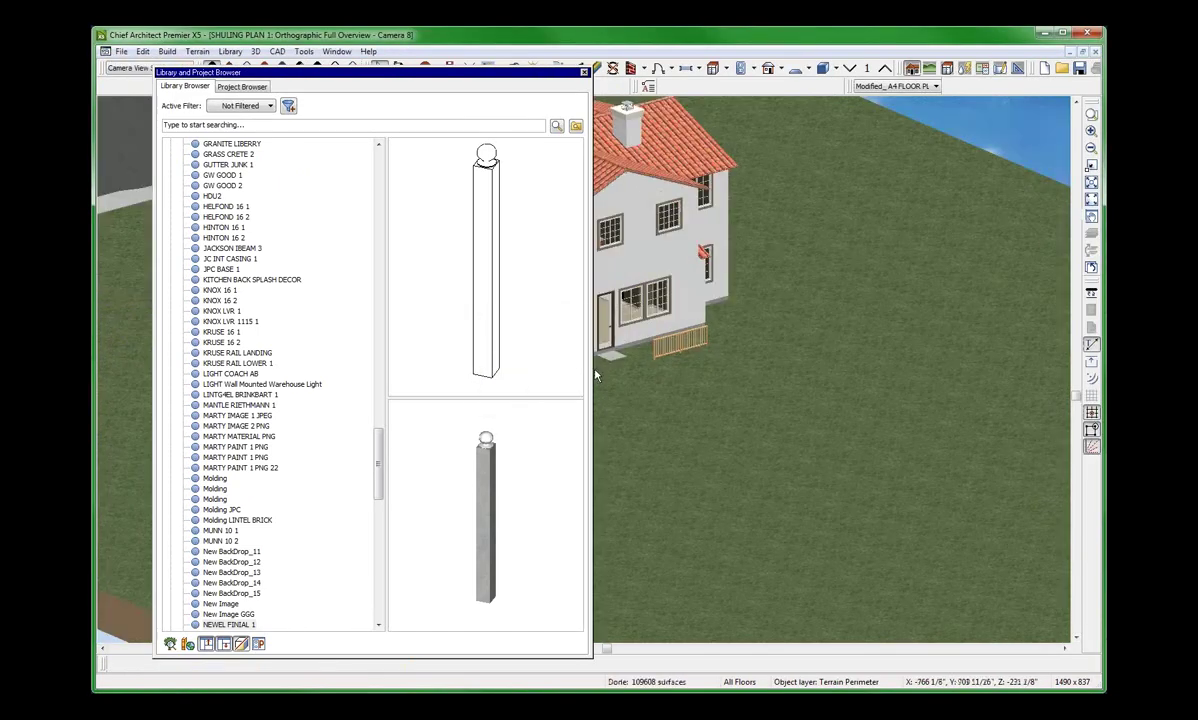
Open the library selection for the newel type in the specification of the deck railing beside the house.
{"action": "left_click", "coordinate": [764, 323]}
{"action": "scroll", "coordinate": [790, 325], "scroll_direction": "up", "scroll_amount": 3}
{"action": "scroll", "coordinate": [959, 350], "scroll_direction": "down", "scroll_amount": 3}
{"action": "scroll", "coordinate": [790, 348], "scroll_direction": "up", "scroll_amount": 3}
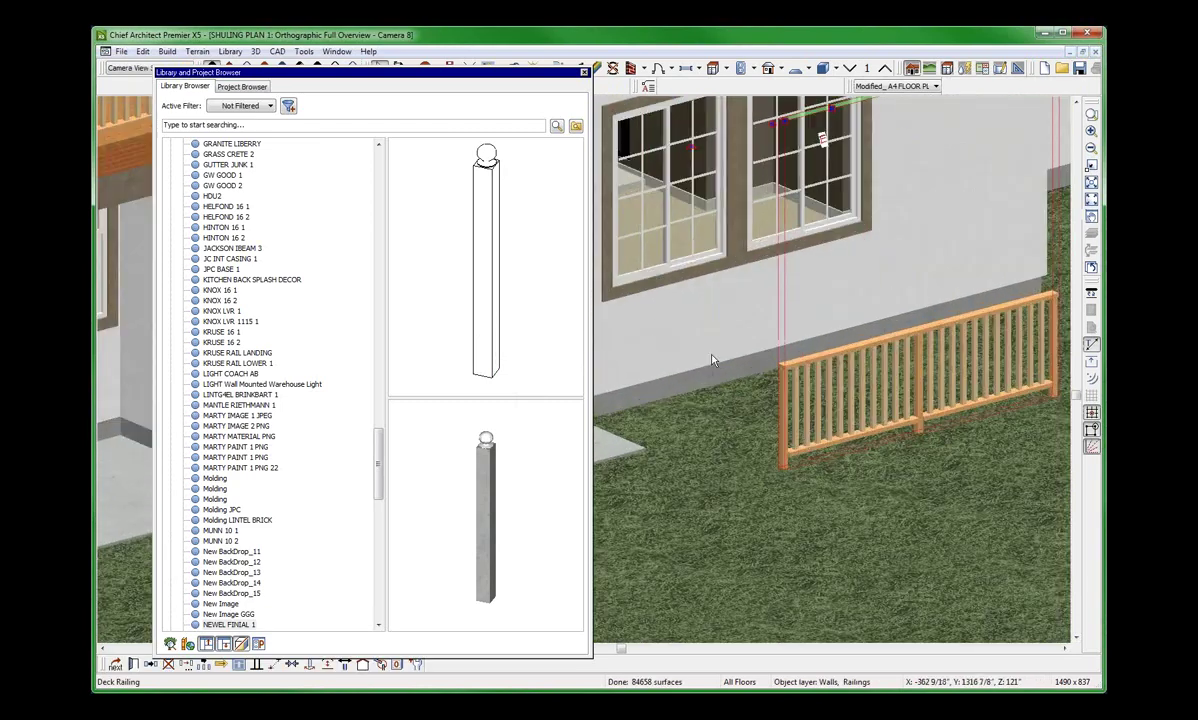
{"action": "double_click", "coordinate": [819, 390]}
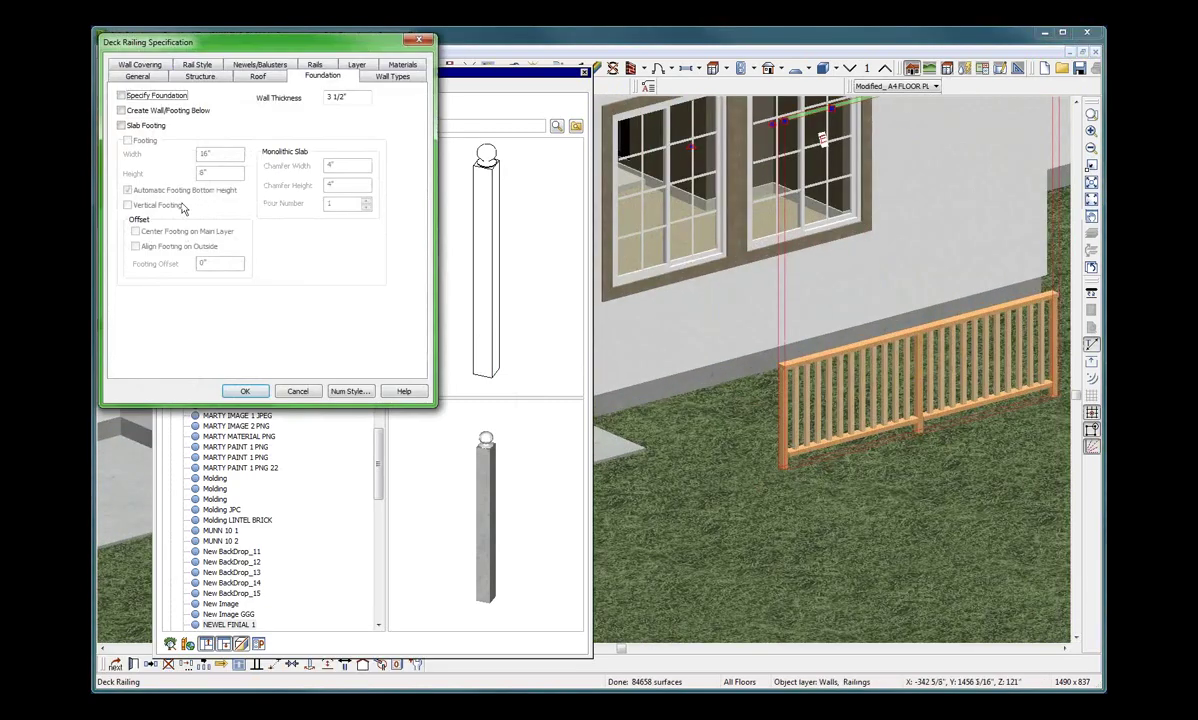
{"action": "left_click", "coordinate": [241, 65]}
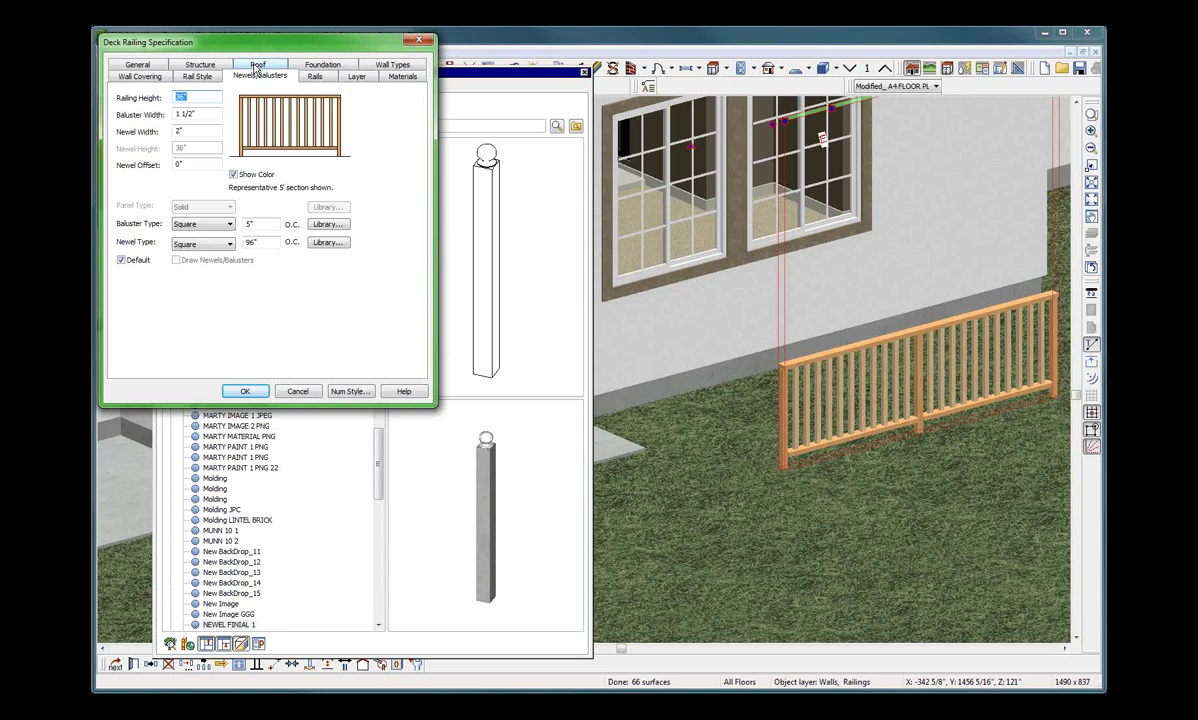
{"action": "left_click", "coordinate": [322, 246]}
Look through the available library objects for the NEWEL FINIAL 1 symbol, and cancel the selection and the railing specification.
{"action": "scroll", "coordinate": [108, 195], "scroll_direction": "down", "scroll_amount": 6}
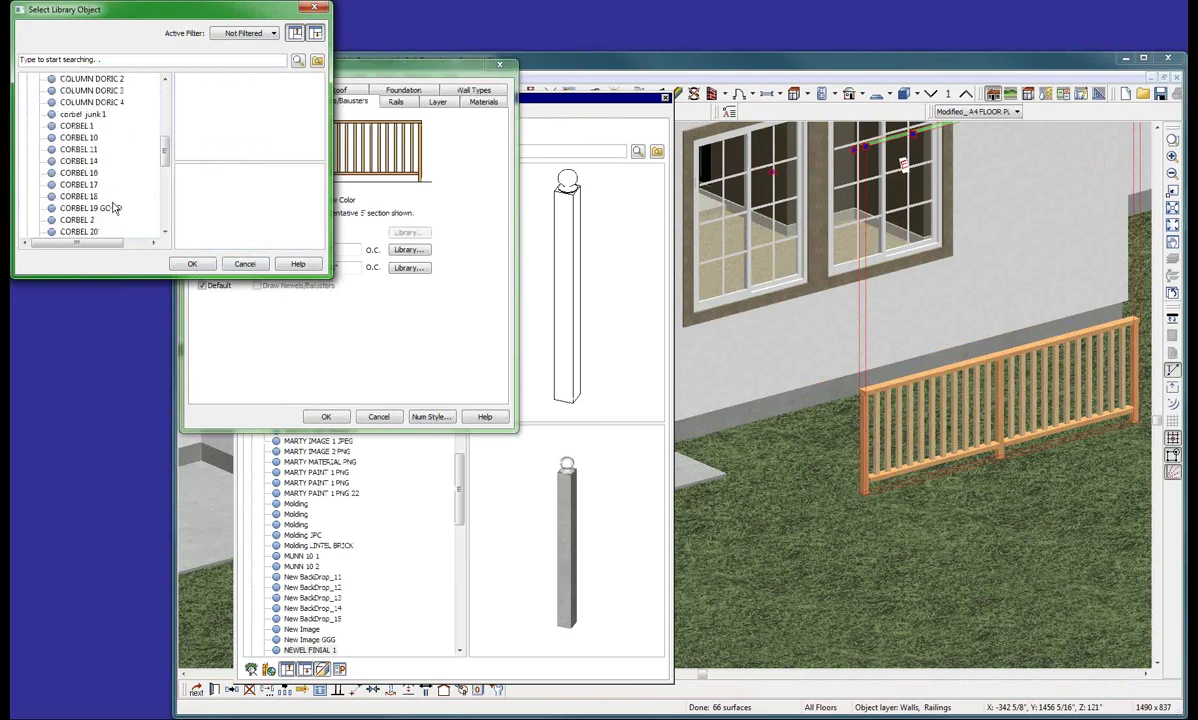
{"action": "scroll", "coordinate": [115, 208], "scroll_direction": "down", "scroll_amount": 5}
{"action": "scroll", "coordinate": [115, 208], "scroll_direction": "down", "scroll_amount": 2}
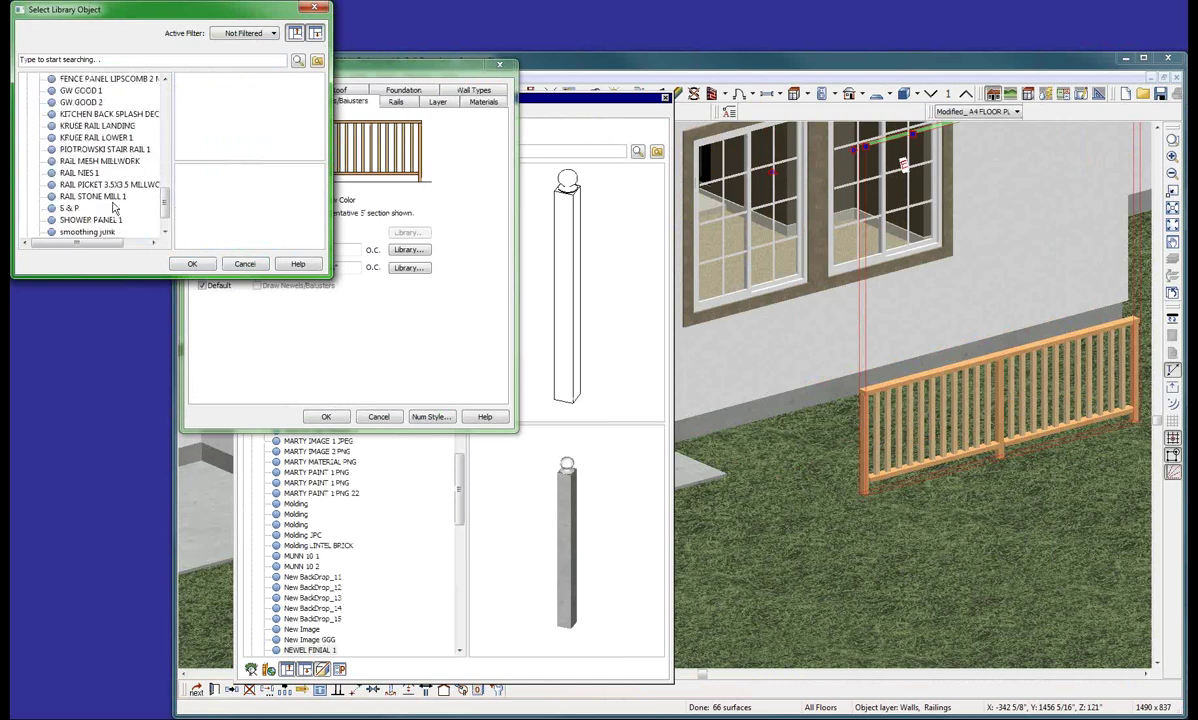
{"action": "scroll", "coordinate": [115, 208], "scroll_direction": "down", "scroll_amount": 1}
{"action": "scroll", "coordinate": [115, 208], "scroll_direction": "up", "scroll_amount": 1}
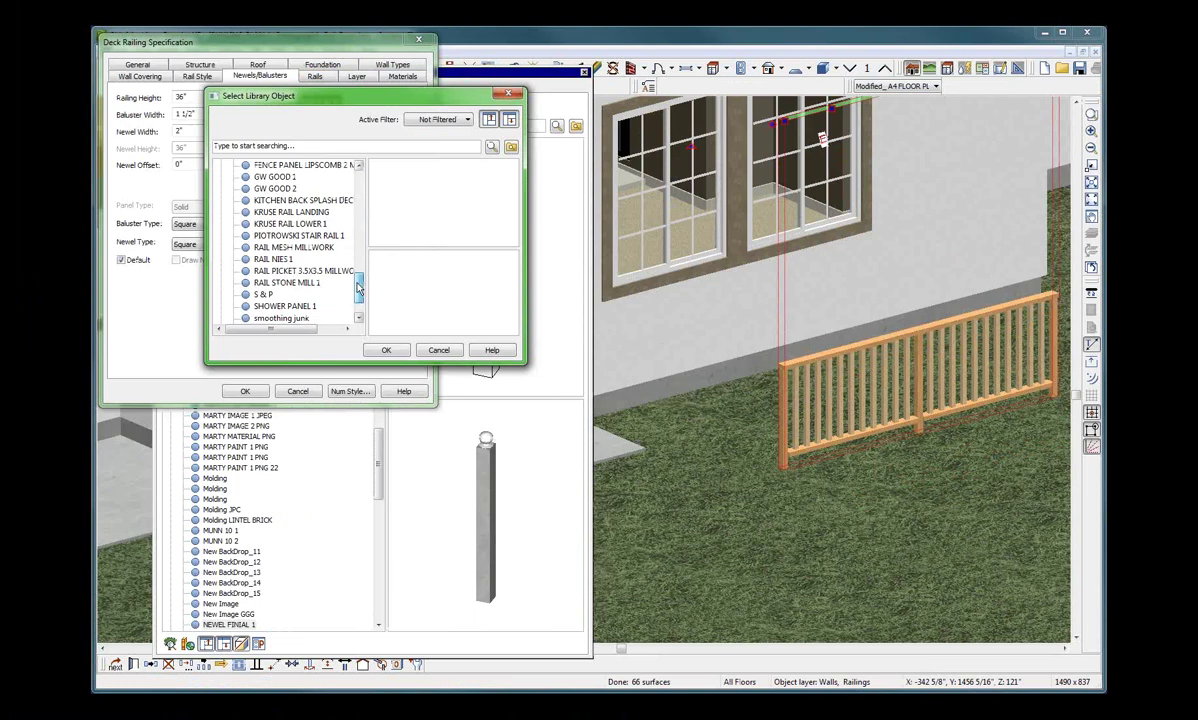
{"action": "left_click_drag", "start_coordinate": [358, 288], "coordinate": [343, 251]}
{"action": "scroll", "coordinate": [343, 252], "scroll_direction": "up", "scroll_amount": 1}
{"action": "scroll", "coordinate": [350, 245], "scroll_direction": "down", "scroll_amount": 2}
{"action": "scroll", "coordinate": [345, 240], "scroll_direction": "up", "scroll_amount": 3}
{"action": "scroll", "coordinate": [343, 299], "scroll_direction": "down", "scroll_amount": 10}
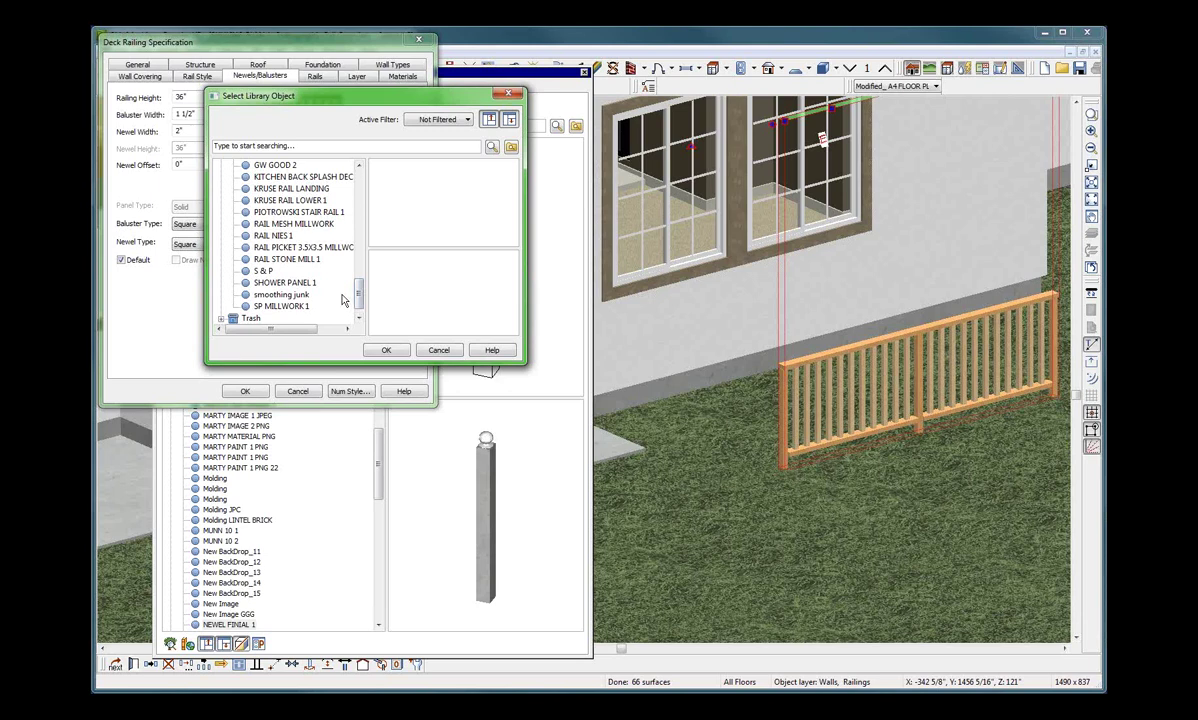
{"action": "left_click", "coordinate": [439, 350]}
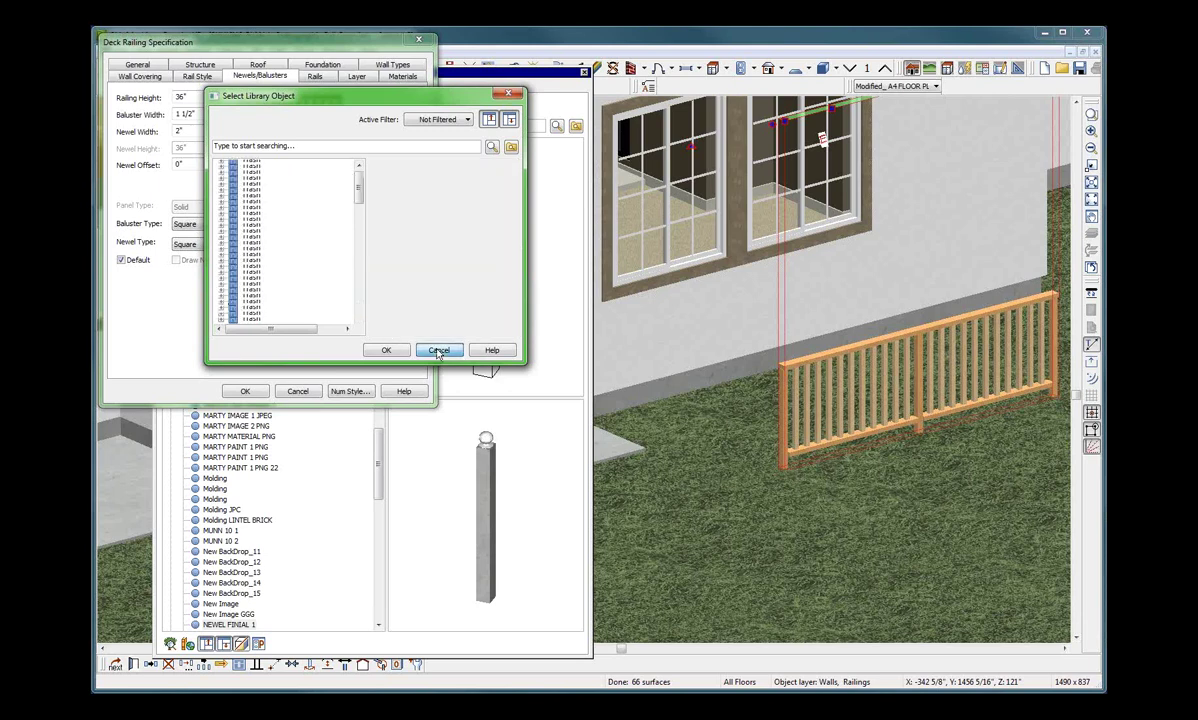
{"action": "left_click", "coordinate": [298, 391]}
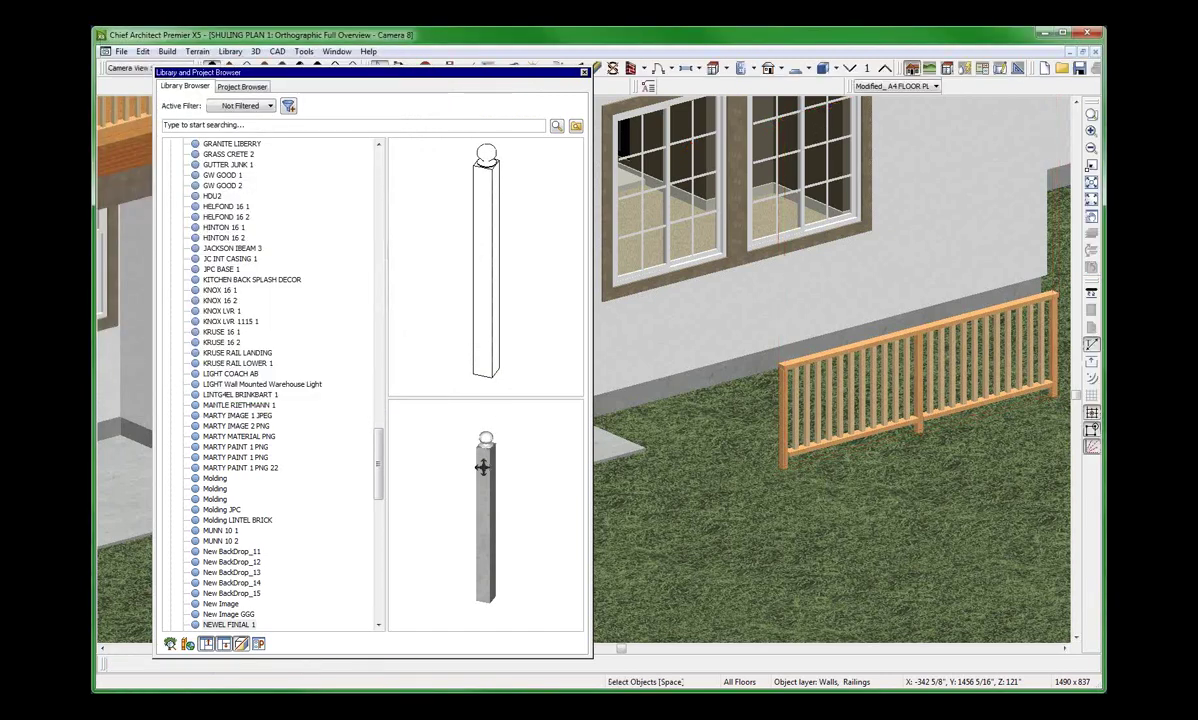
Place the NEWEL FINIAL 1 symbol on the lawn beside the deck railing and remove it from the house model.
{"action": "key", "text": "Escape"}
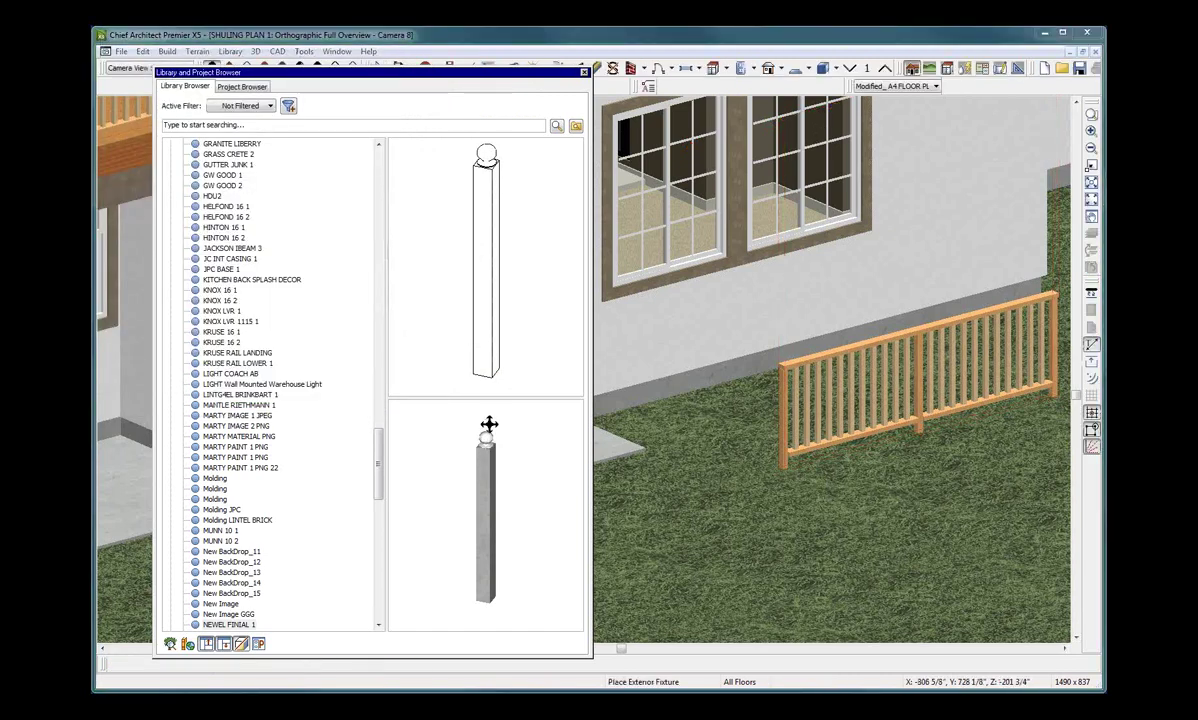
{"action": "left_click", "coordinate": [487, 309]}
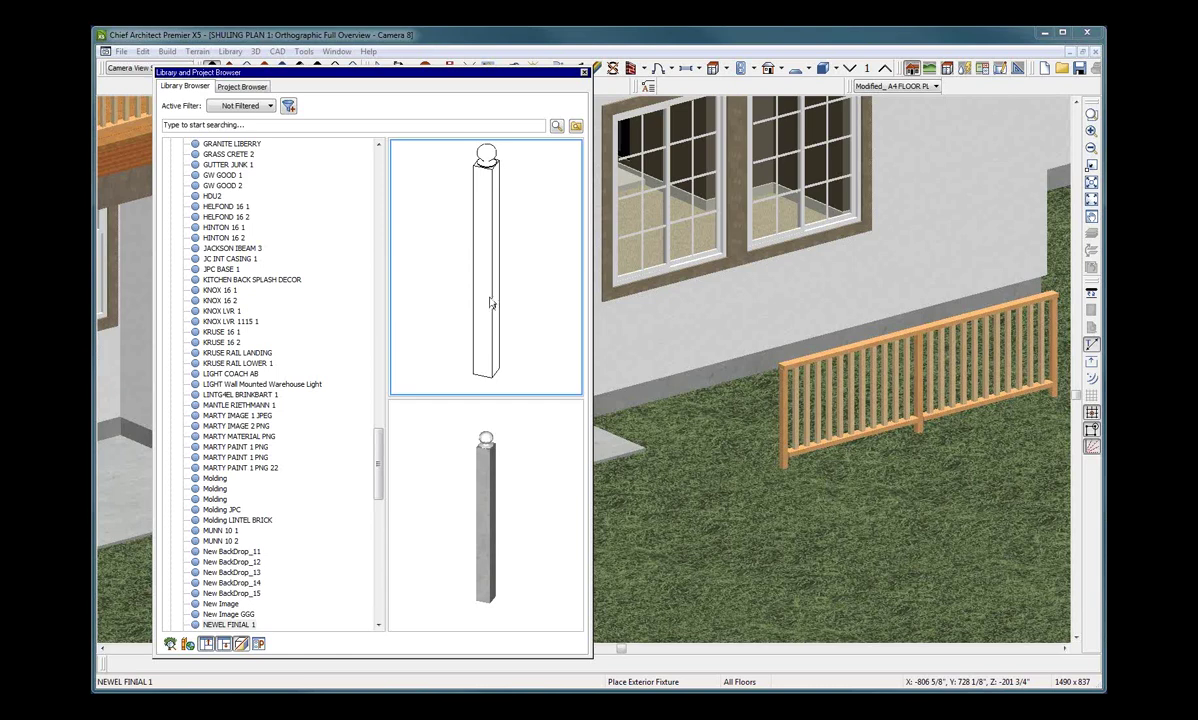
{"action": "left_click", "coordinate": [737, 457]}
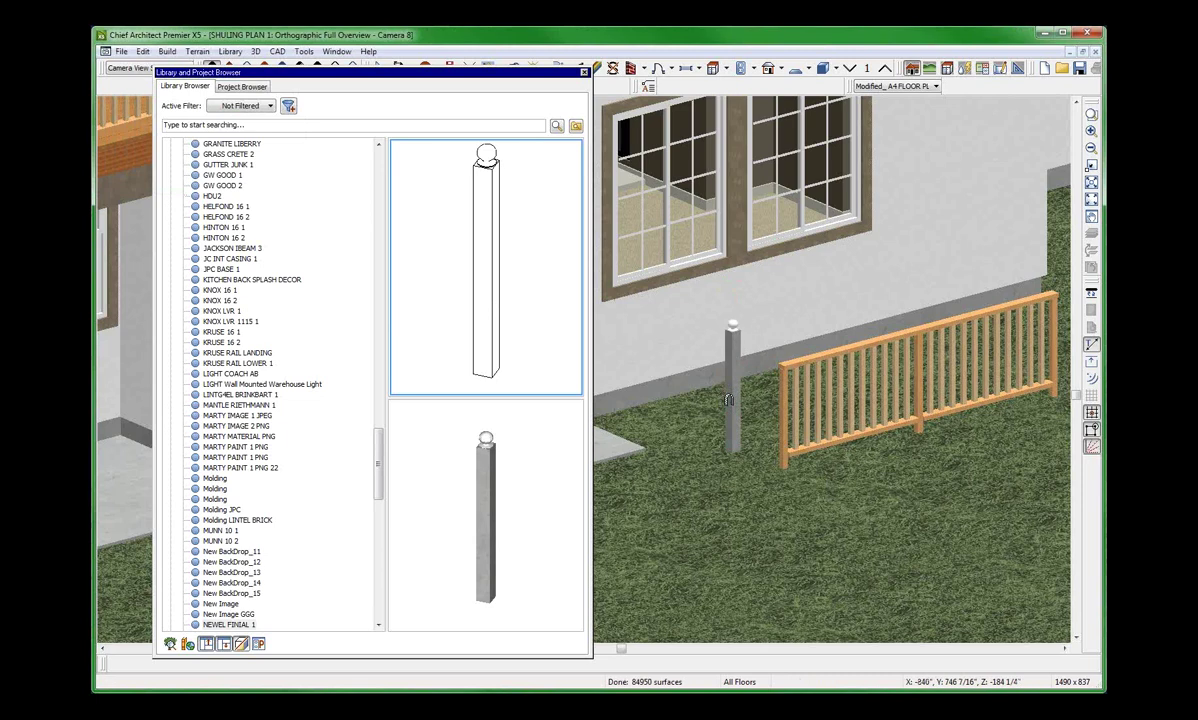
{"action": "left_click", "coordinate": [727, 392]}
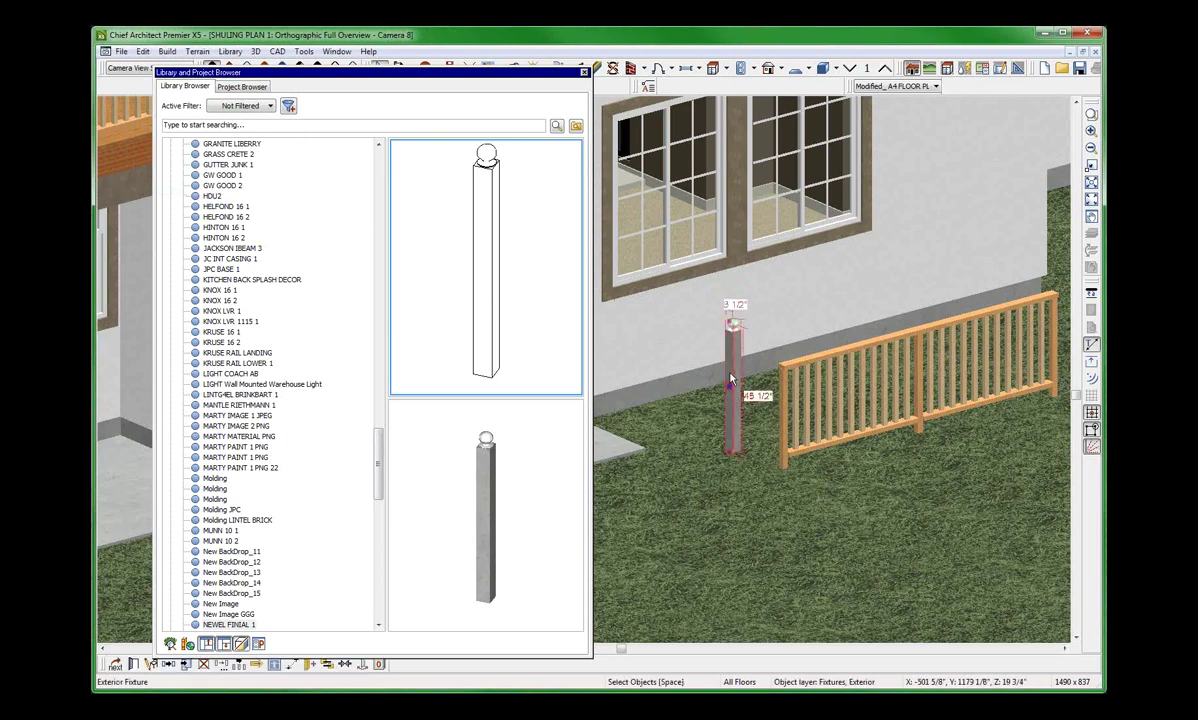
{"action": "key", "text": "Delete"}
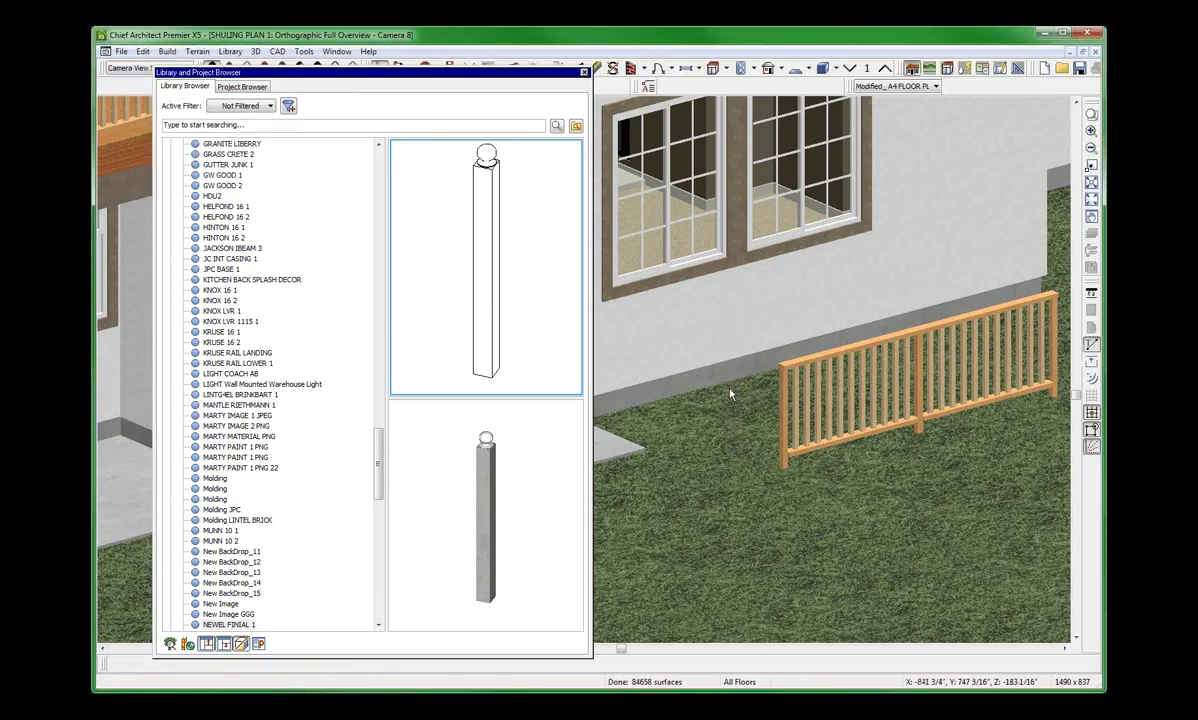
Create a new plan, paste the newel post into it, and open an orthographic full overview of the post.
{"action": "key", "text": "ctrl+n"}
{"action": "key", "text": "ctrl+v"}
{"action": "left_click", "coordinate": [738, 349]}
{"action": "key", "text": "shift+o"}
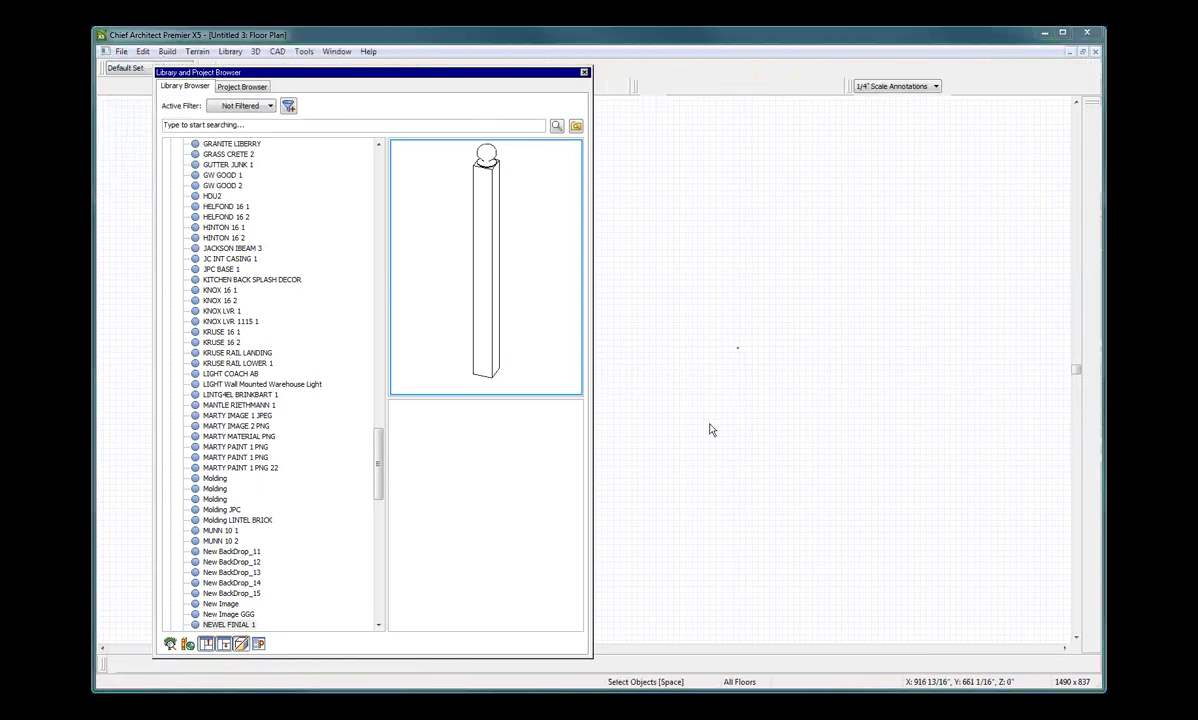
{"action": "scroll", "coordinate": [822, 328], "scroll_direction": "down", "scroll_amount": 3}
{"action": "key", "text": "space"}
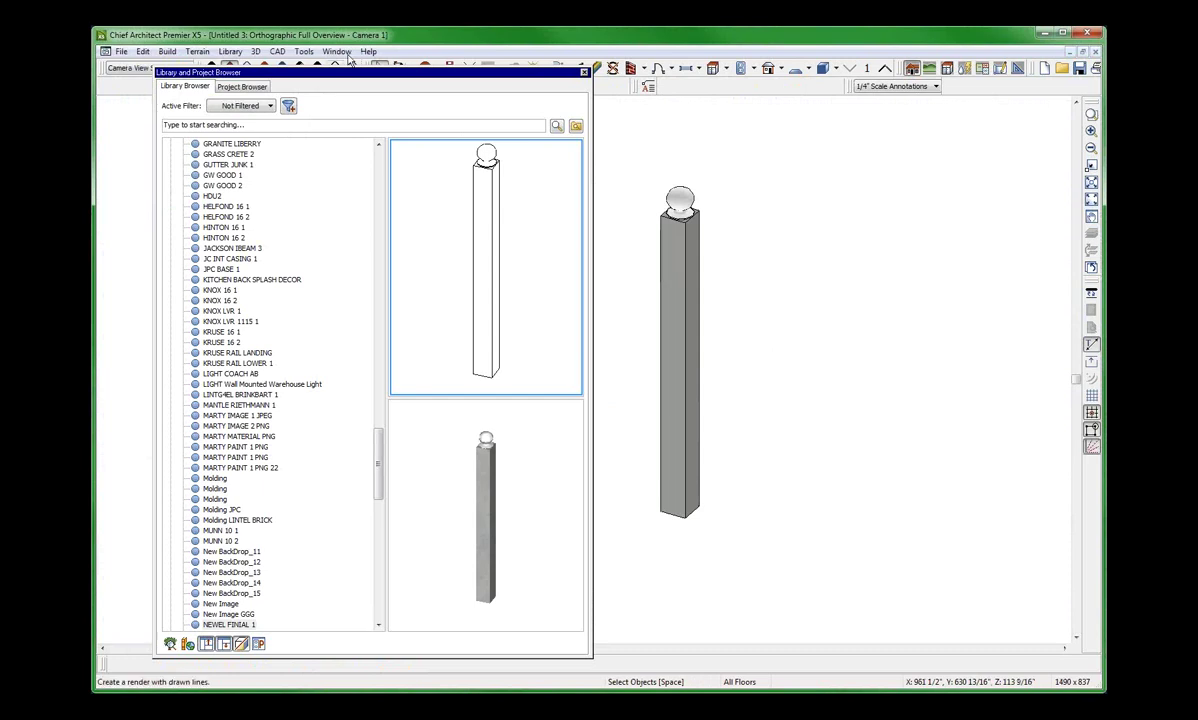
Convert the newel post in the overview to a library symbol in the Molding category, named NEWEL FINIAL MOLDING 1.
{"action": "left_click", "coordinate": [303, 51]}
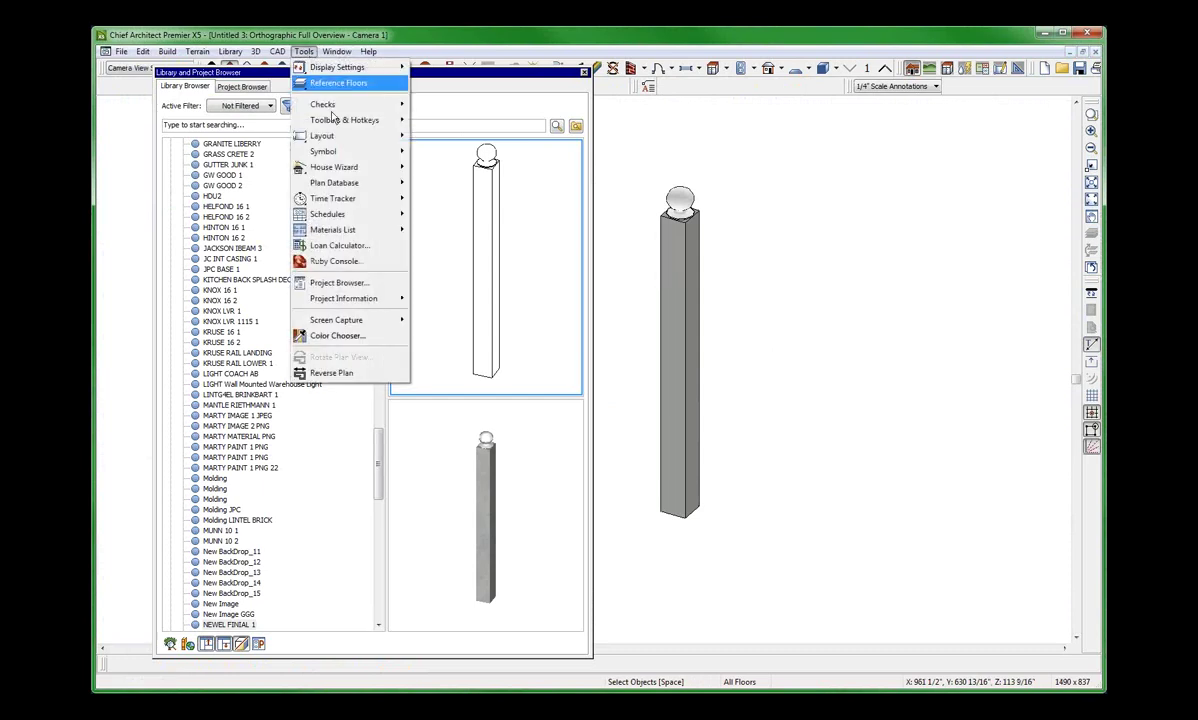
{"action": "mouse_move", "coordinate": [345, 153]}
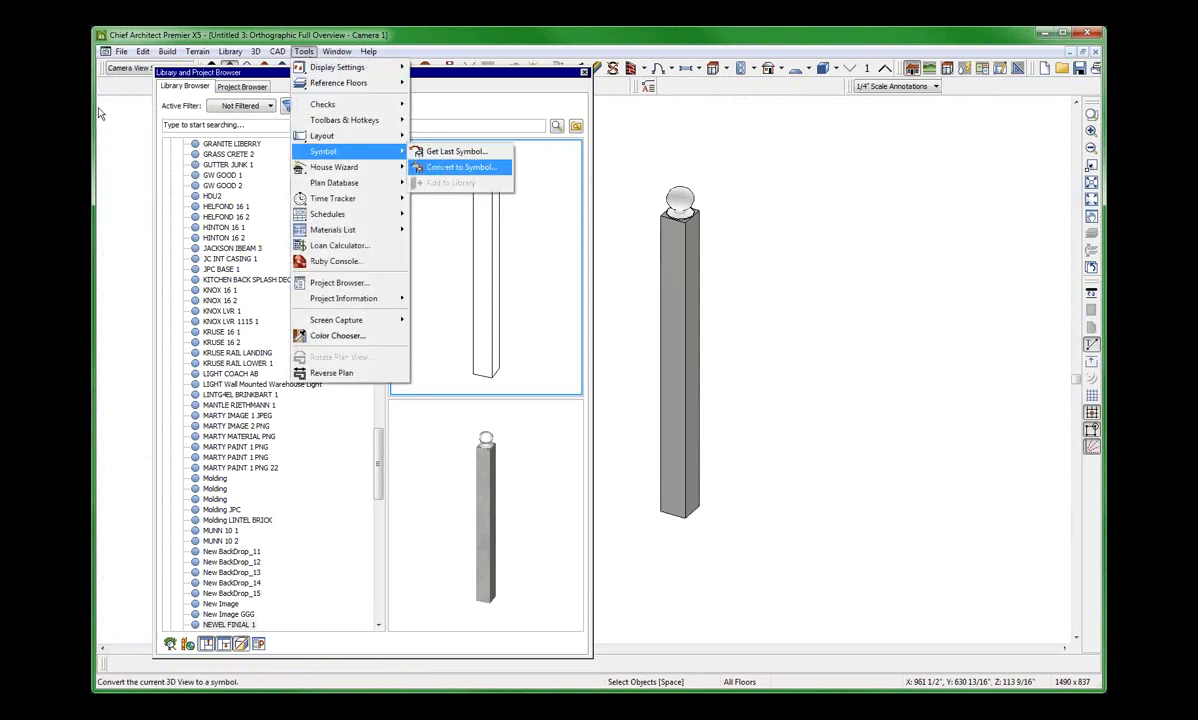
{"action": "key", "text": "Return"}
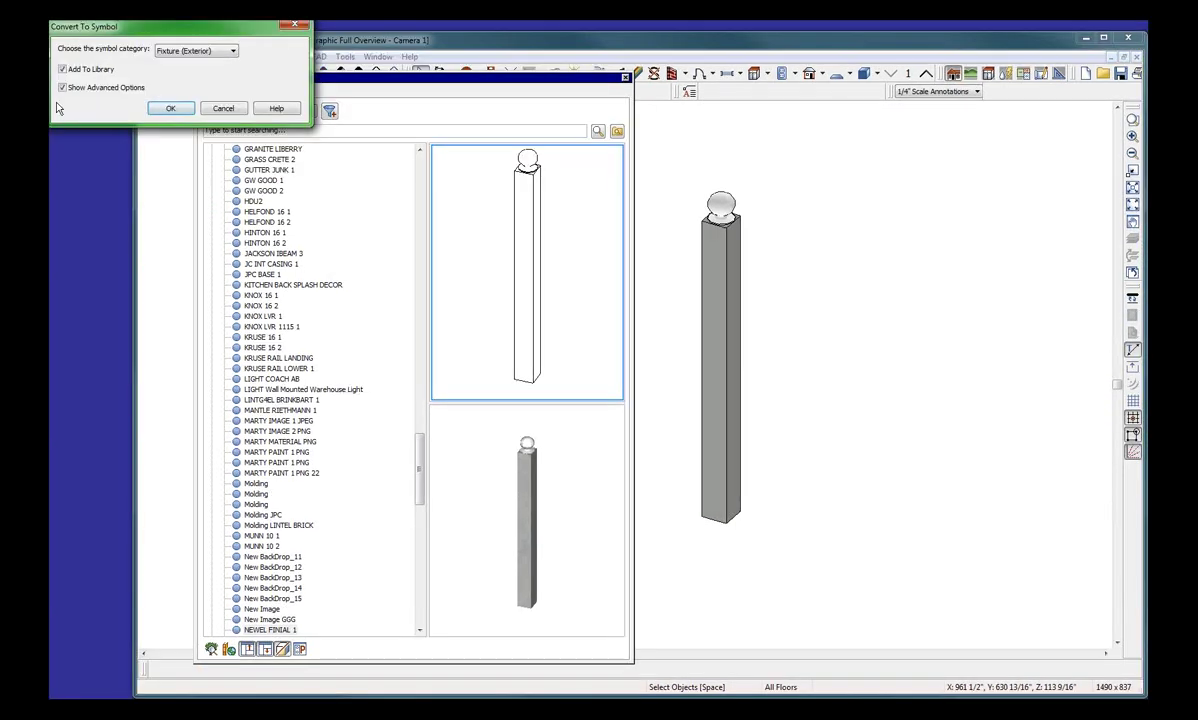
{"action": "left_click", "coordinate": [196, 50]}
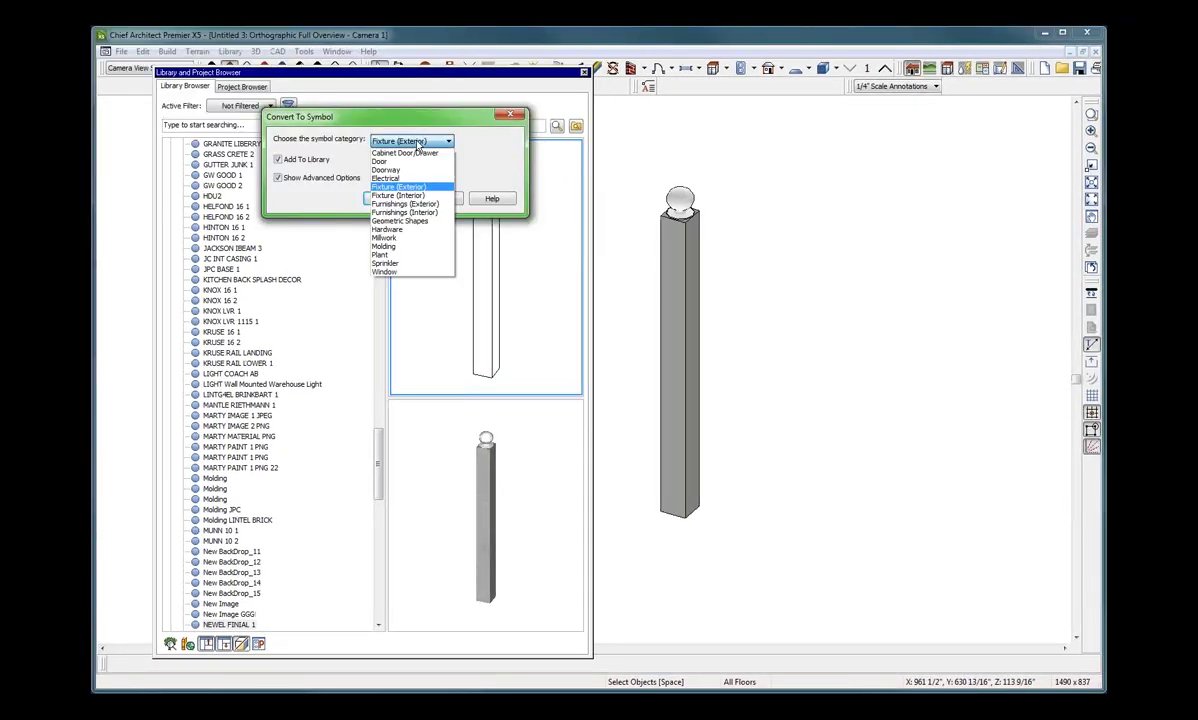
{"action": "left_click", "coordinate": [397, 255]}
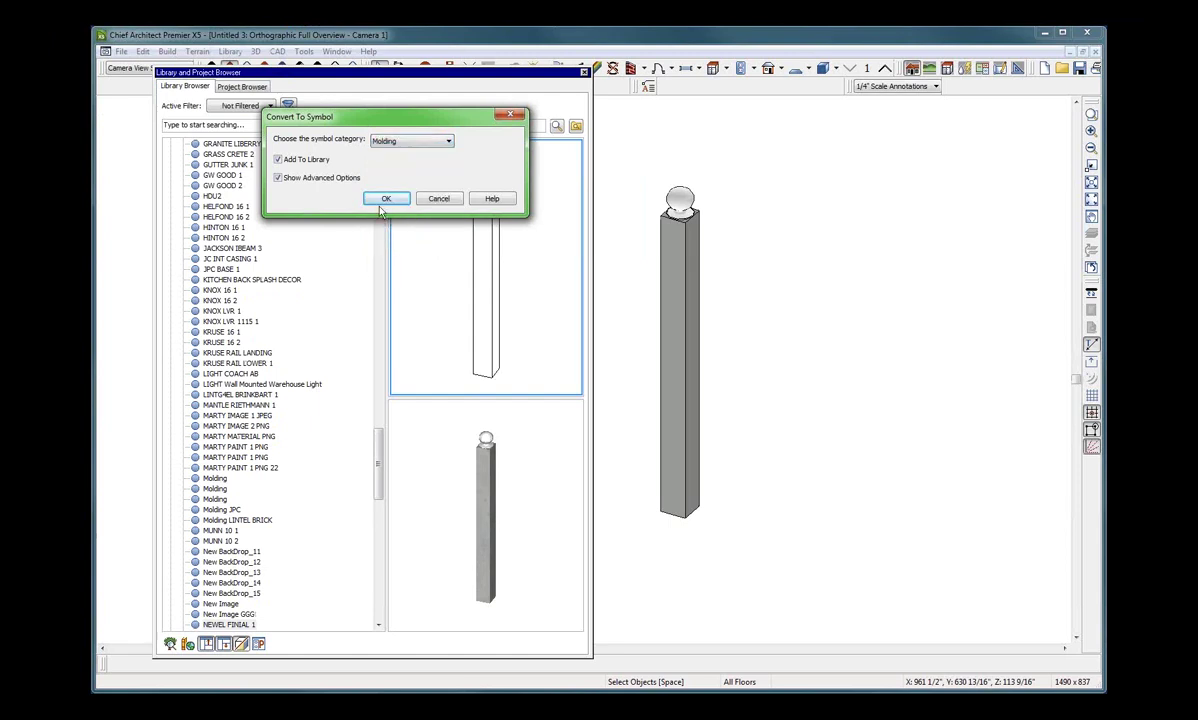
{"action": "left_click", "coordinate": [407, 142]}
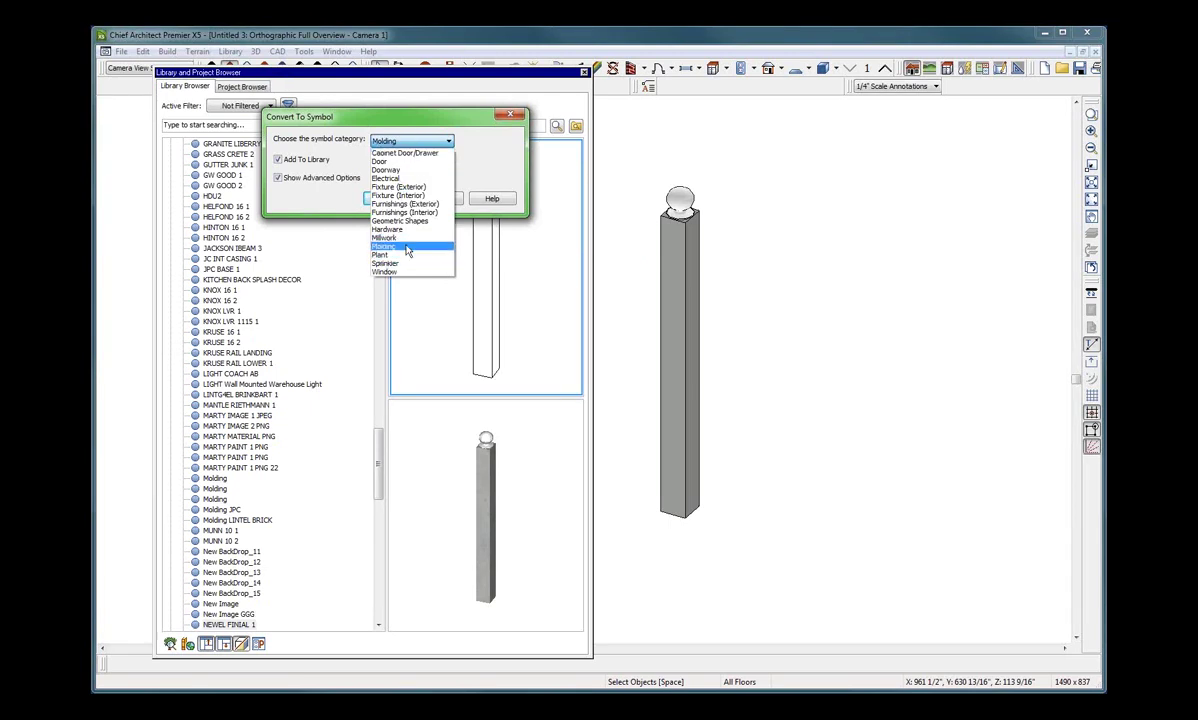
{"action": "left_click", "coordinate": [385, 246]}
{"action": "left_click", "coordinate": [399, 200]}
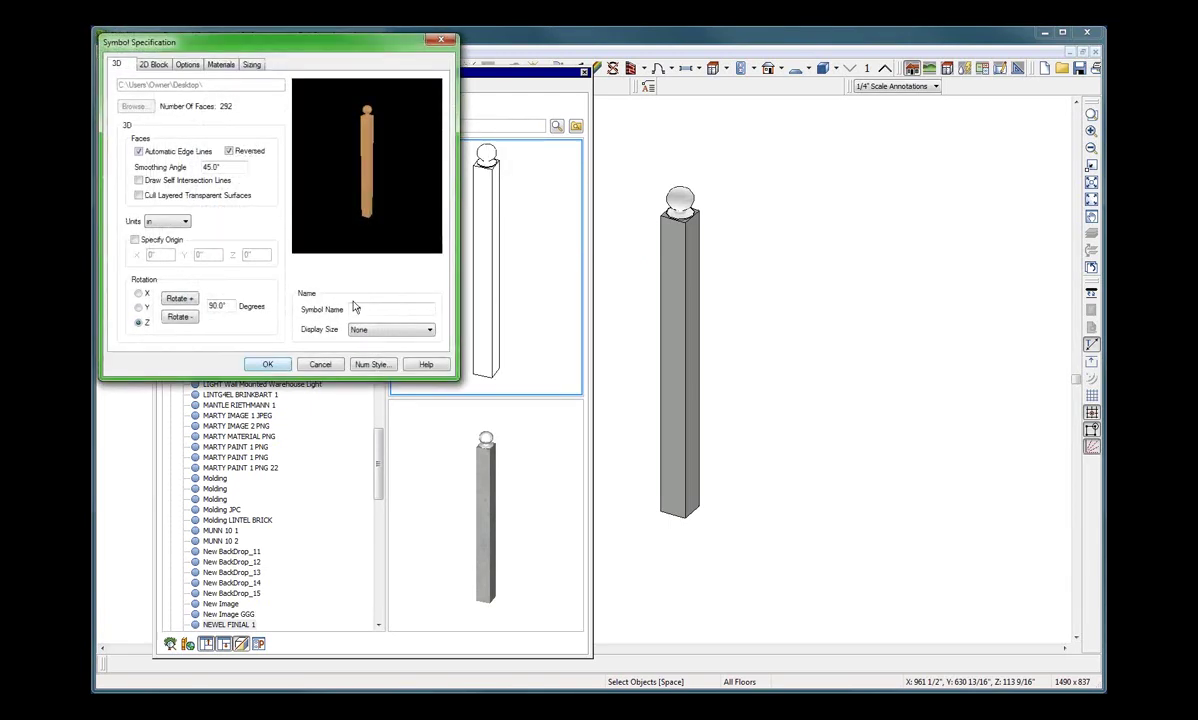
{"action": "type", "text": "NEWEL FINIAL MOLDING 1"}
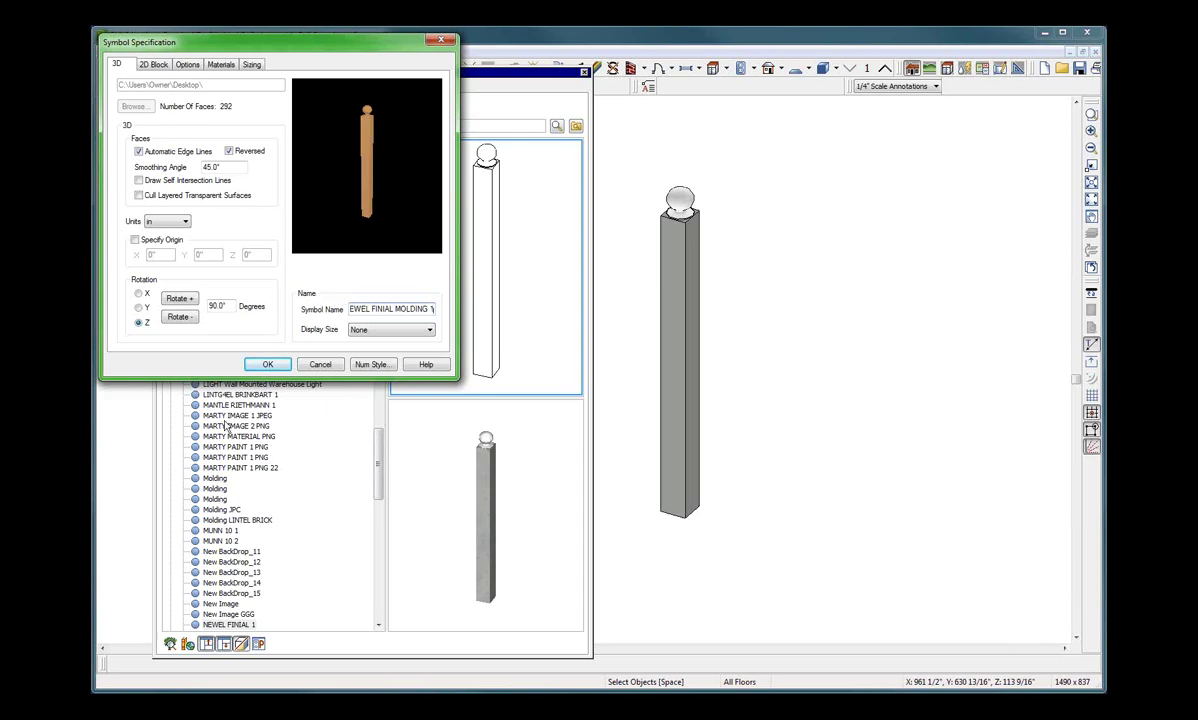
{"action": "left_click", "coordinate": [267, 364]}
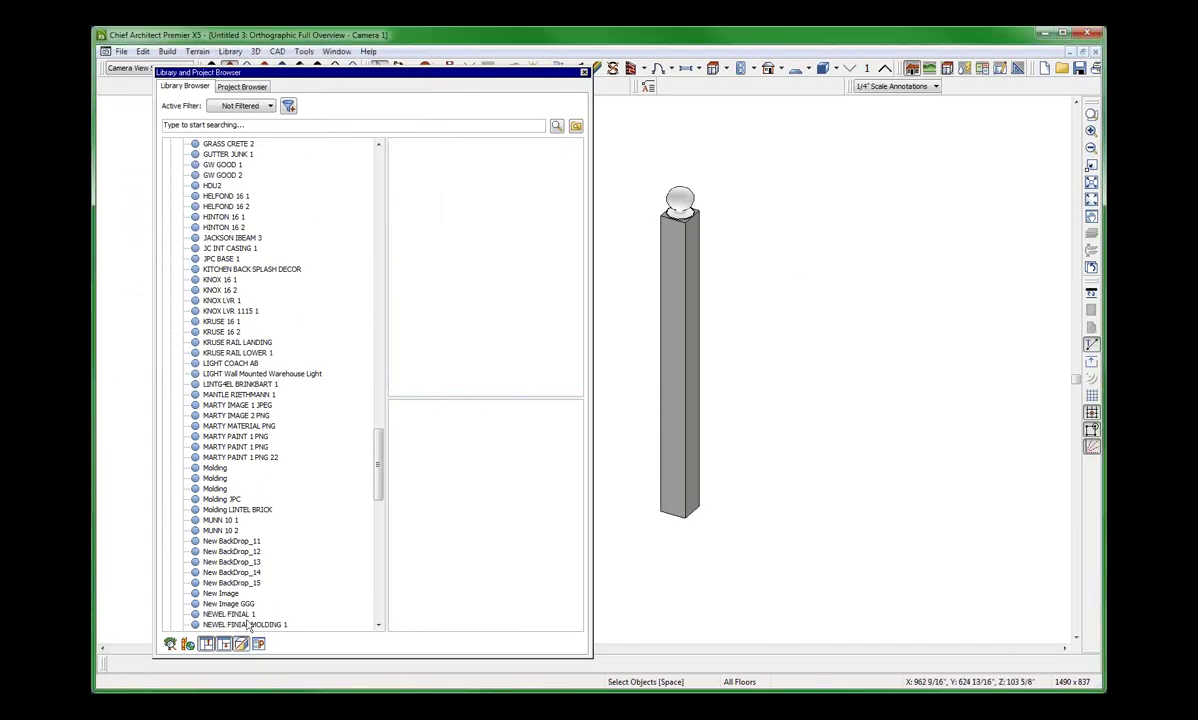
Return to the house model and open the library selection for the newel type in the deck railing's specification.
{"action": "left_click", "coordinate": [228, 614]}
{"action": "left_click", "coordinate": [841, 335]}
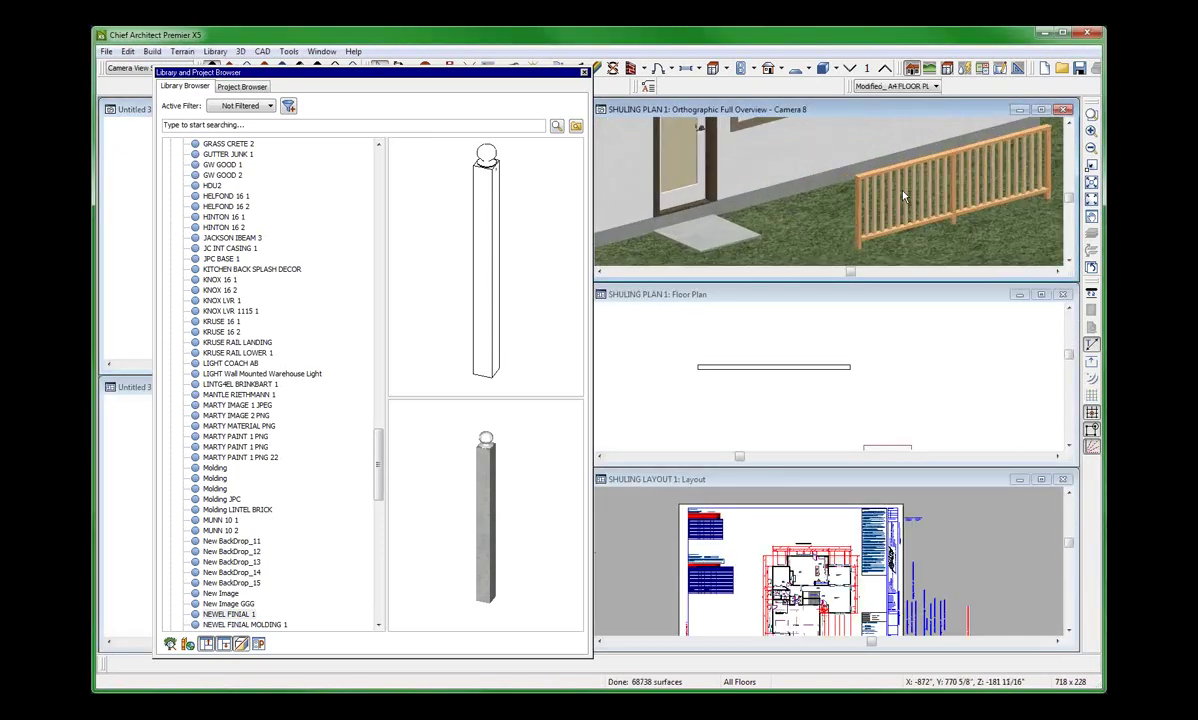
{"action": "left_click", "coordinate": [903, 196]}
{"action": "left_click", "coordinate": [932, 166]}
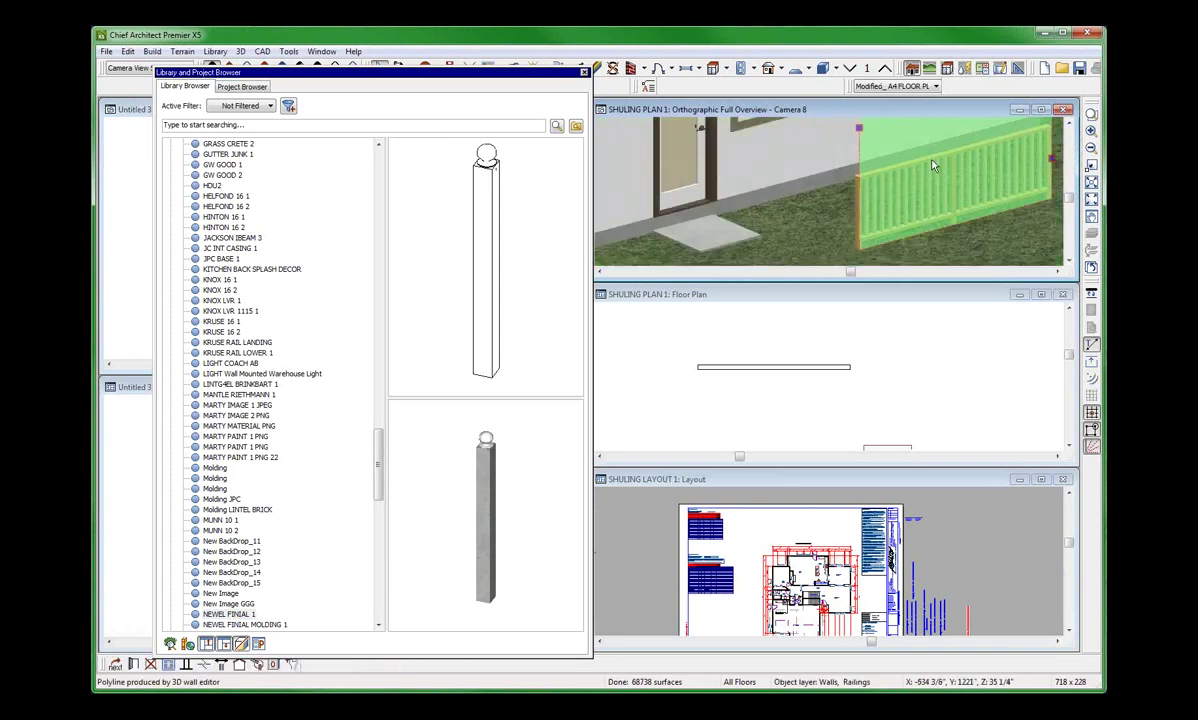
{"action": "double_click", "coordinate": [932, 166]}
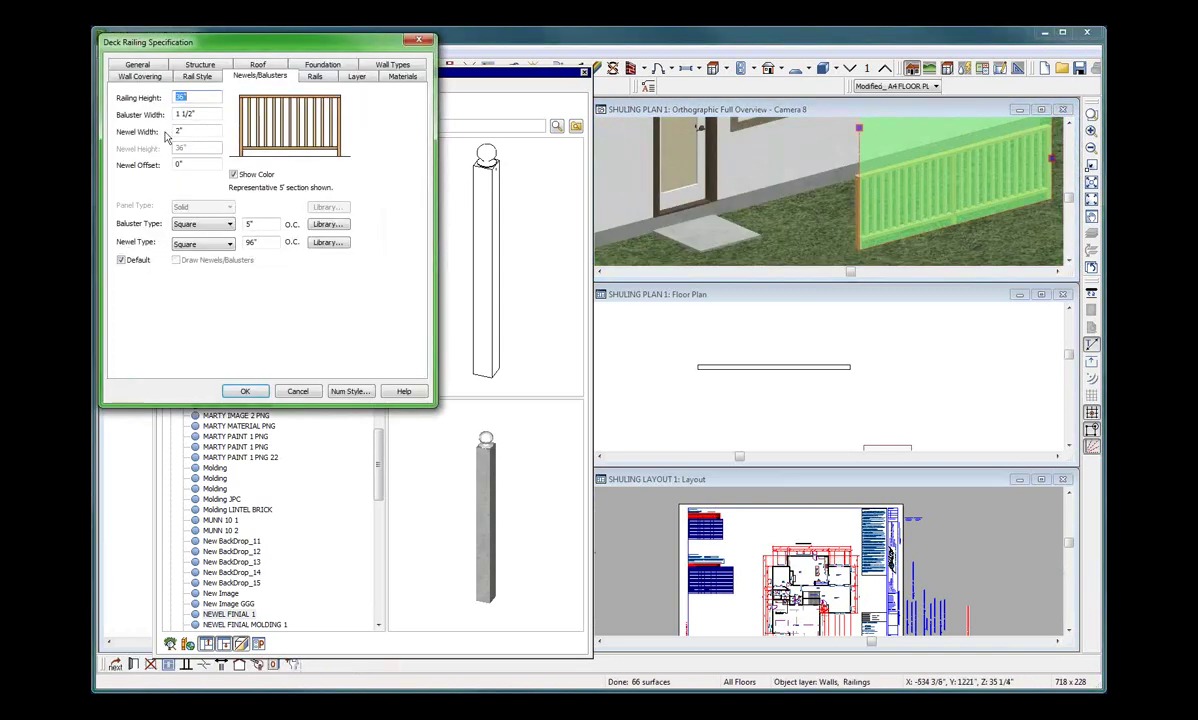
{"action": "left_click", "coordinate": [228, 245]}
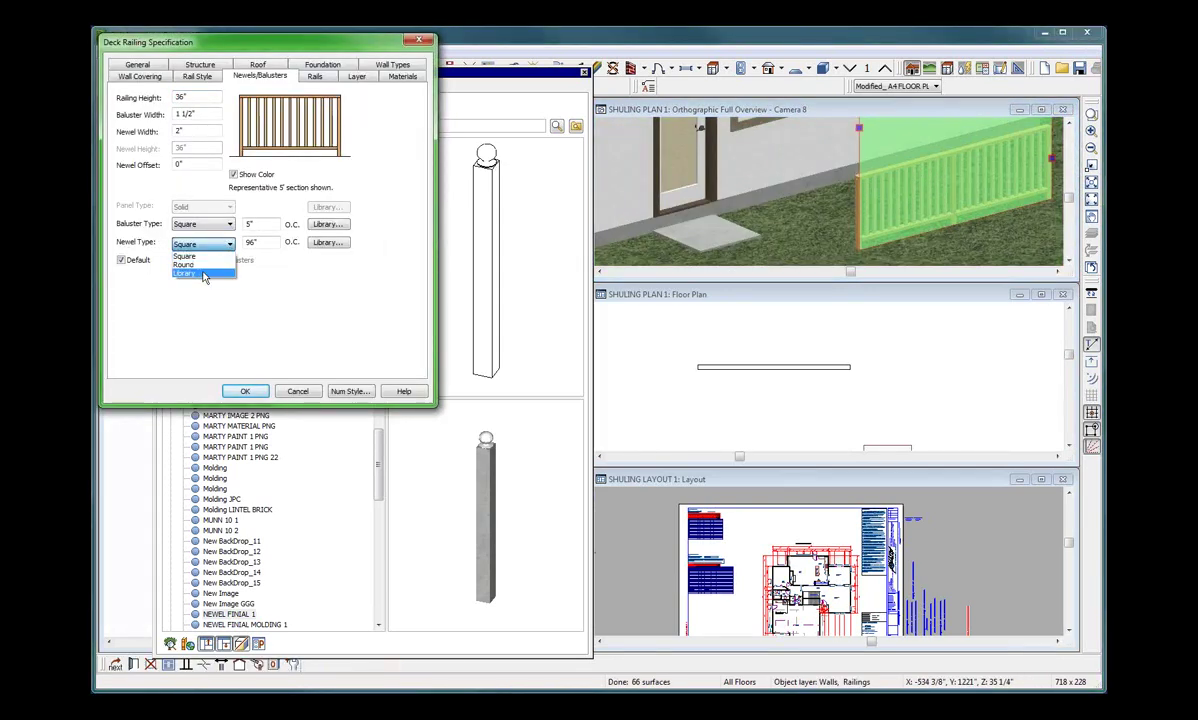
{"action": "left_click", "coordinate": [204, 273]}
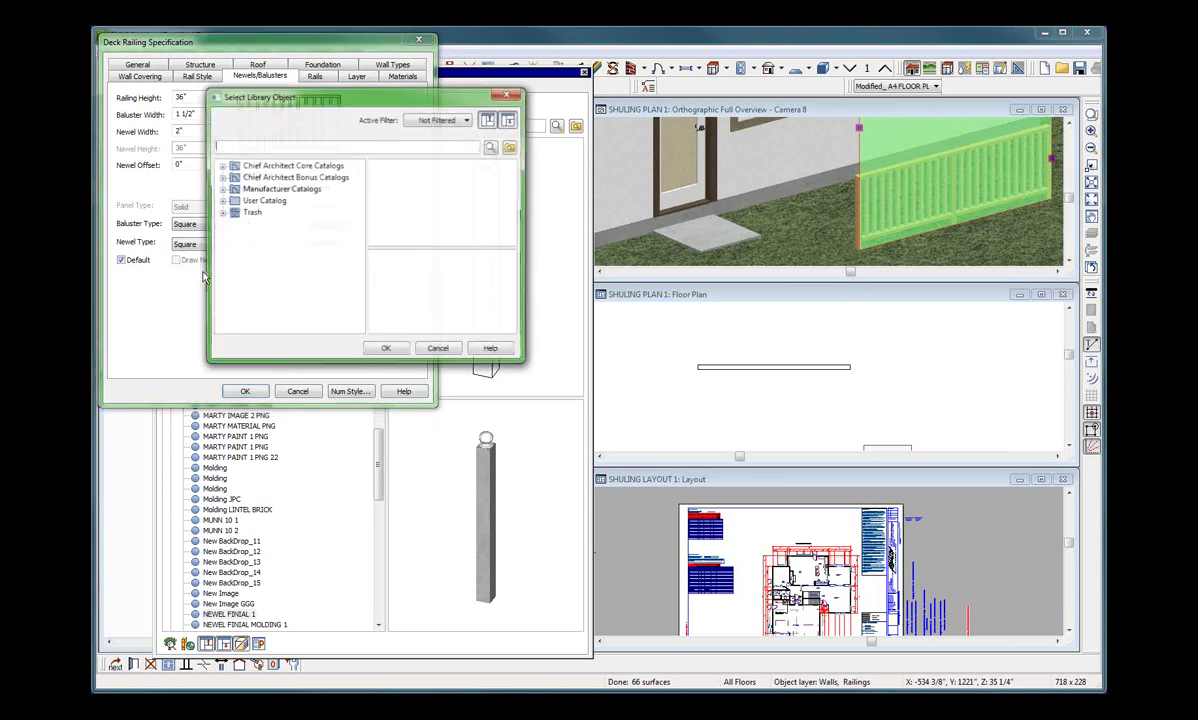
Look through the User Catalog for the NEWEL FINIAL MOLDING 1 symbol, and cancel the selection and the railing specification.
{"action": "left_click", "coordinate": [214, 199]}
{"action": "scroll", "coordinate": [263, 285], "scroll_direction": "down", "scroll_amount": 10}
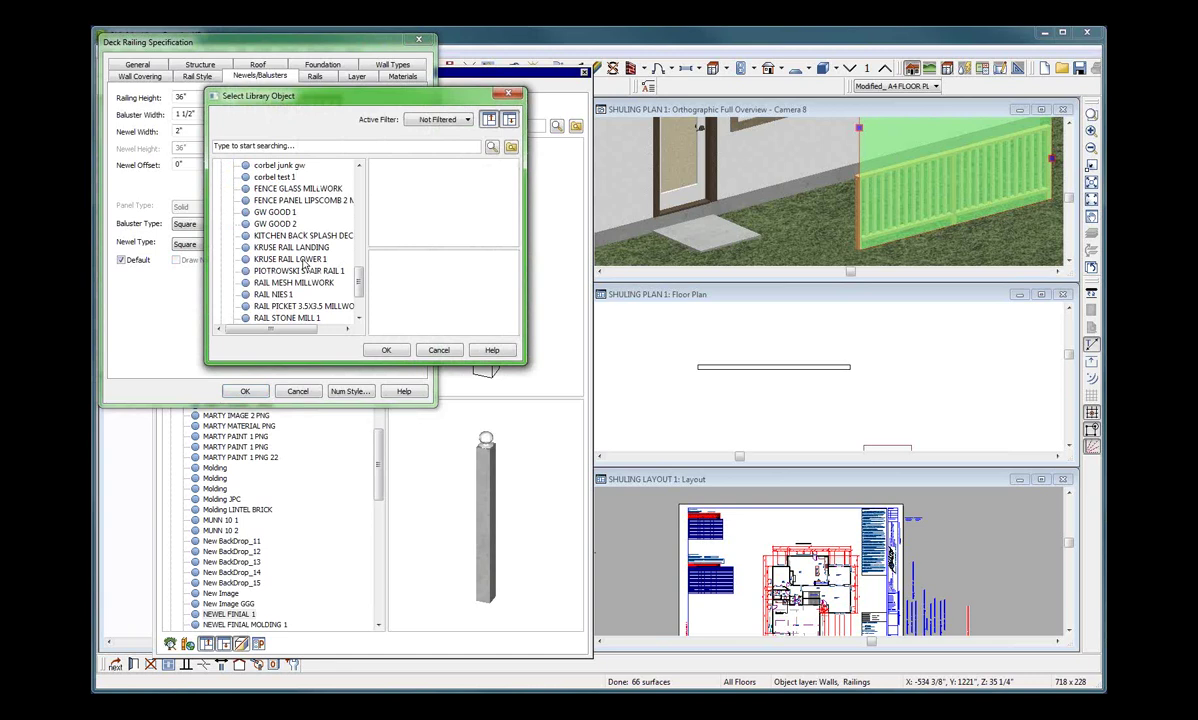
{"action": "scroll", "coordinate": [305, 263], "scroll_direction": "down", "scroll_amount": 2}
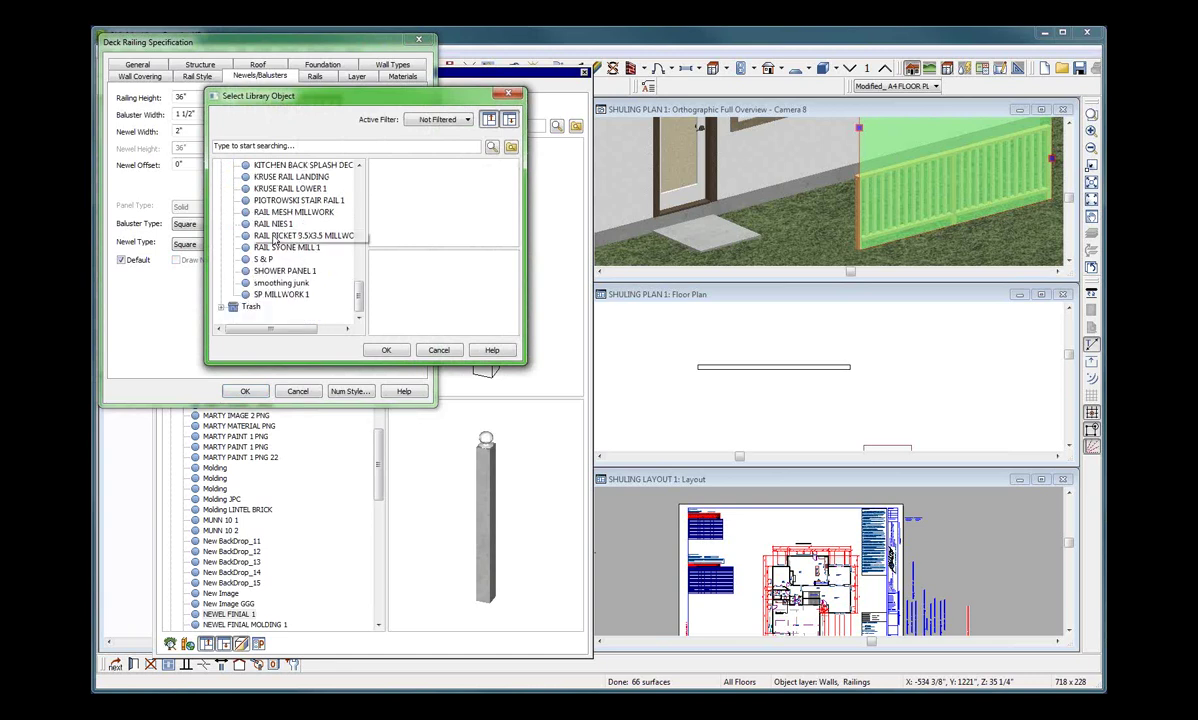
{"action": "scroll", "coordinate": [285, 250], "scroll_direction": "up", "scroll_amount": 3}
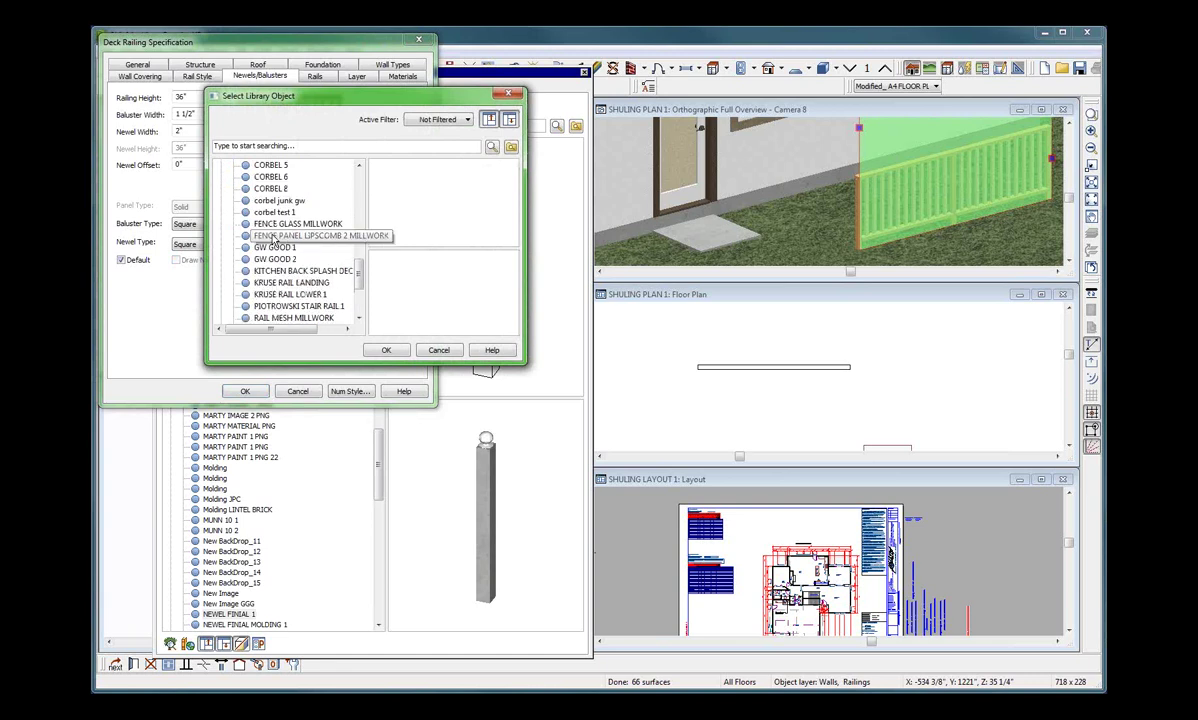
{"action": "scroll", "coordinate": [272, 240], "scroll_direction": "up", "scroll_amount": 5}
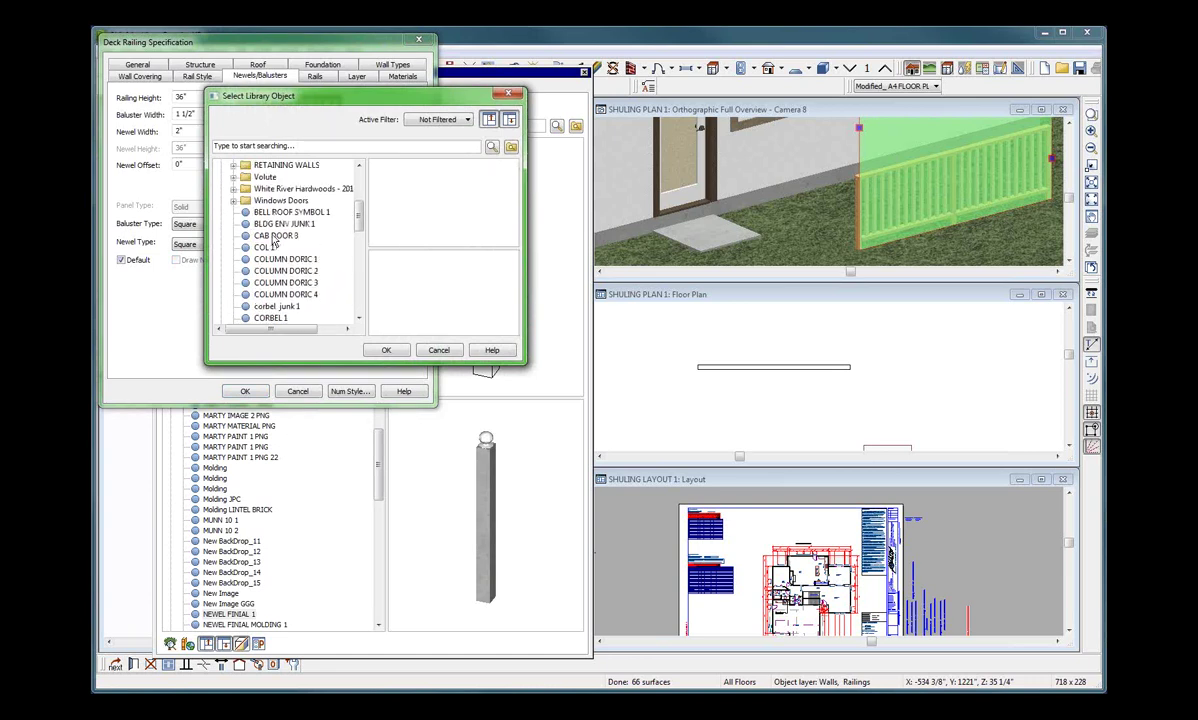
{"action": "scroll", "coordinate": [272, 242], "scroll_direction": "down", "scroll_amount": 5}
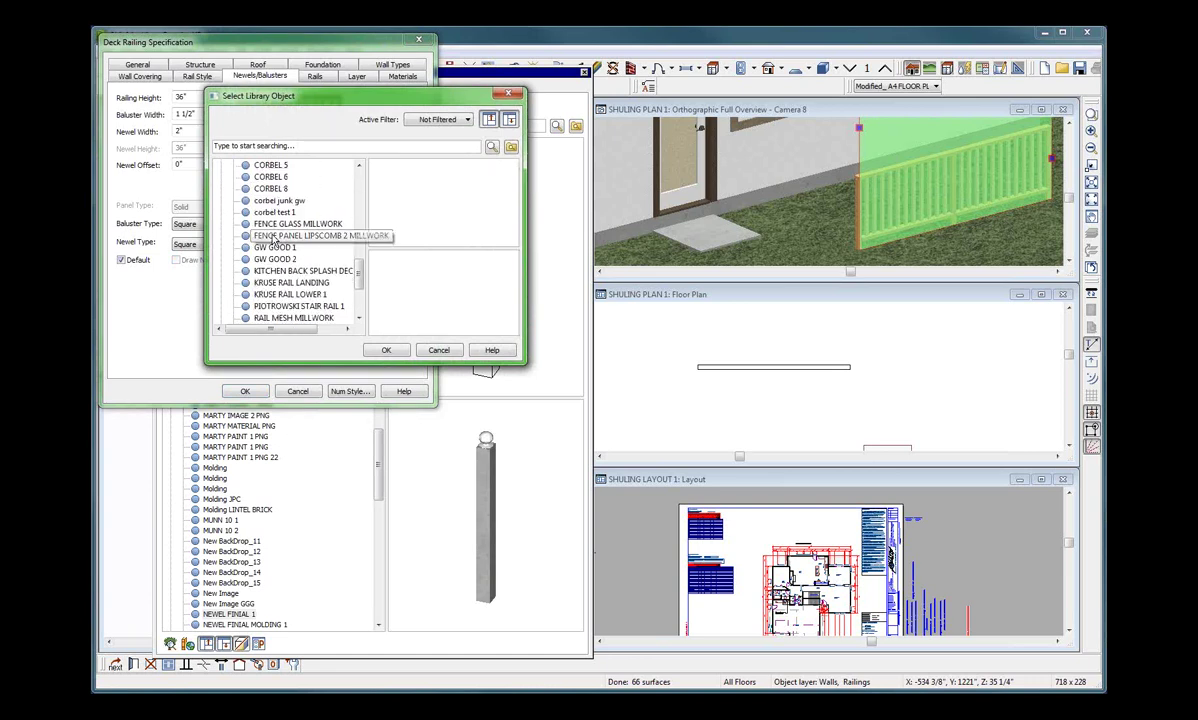
{"action": "scroll", "coordinate": [272, 240], "scroll_direction": "down", "scroll_amount": 3}
{"action": "scroll", "coordinate": [272, 240], "scroll_direction": "up", "scroll_amount": 11}
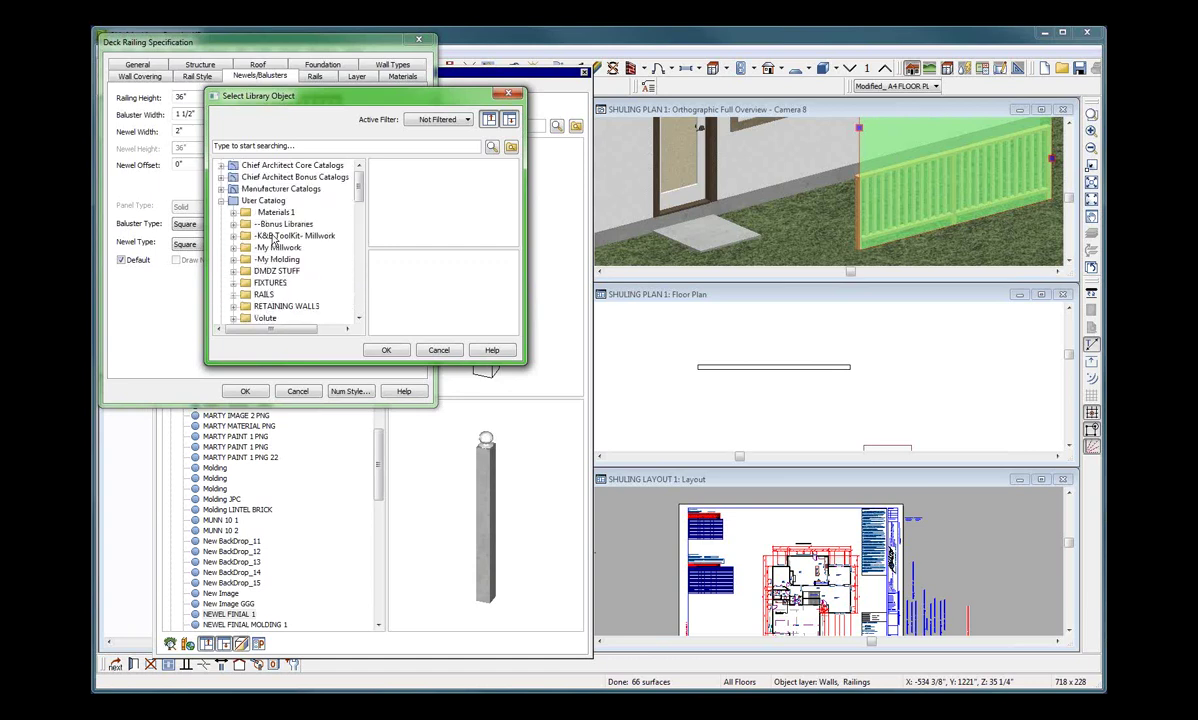
{"action": "scroll", "coordinate": [273, 240], "scroll_direction": "down", "scroll_amount": 10}
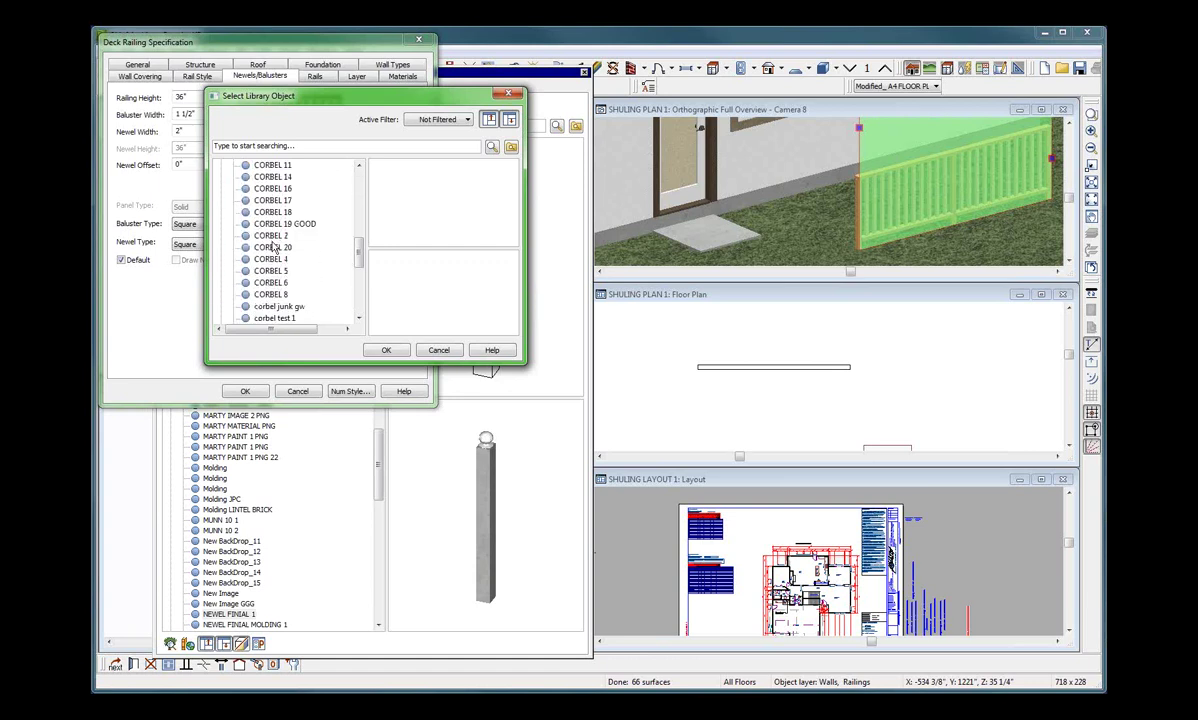
{"action": "scroll", "coordinate": [273, 248], "scroll_direction": "down", "scroll_amount": 3}
{"action": "scroll", "coordinate": [274, 248], "scroll_direction": "down", "scroll_amount": 3}
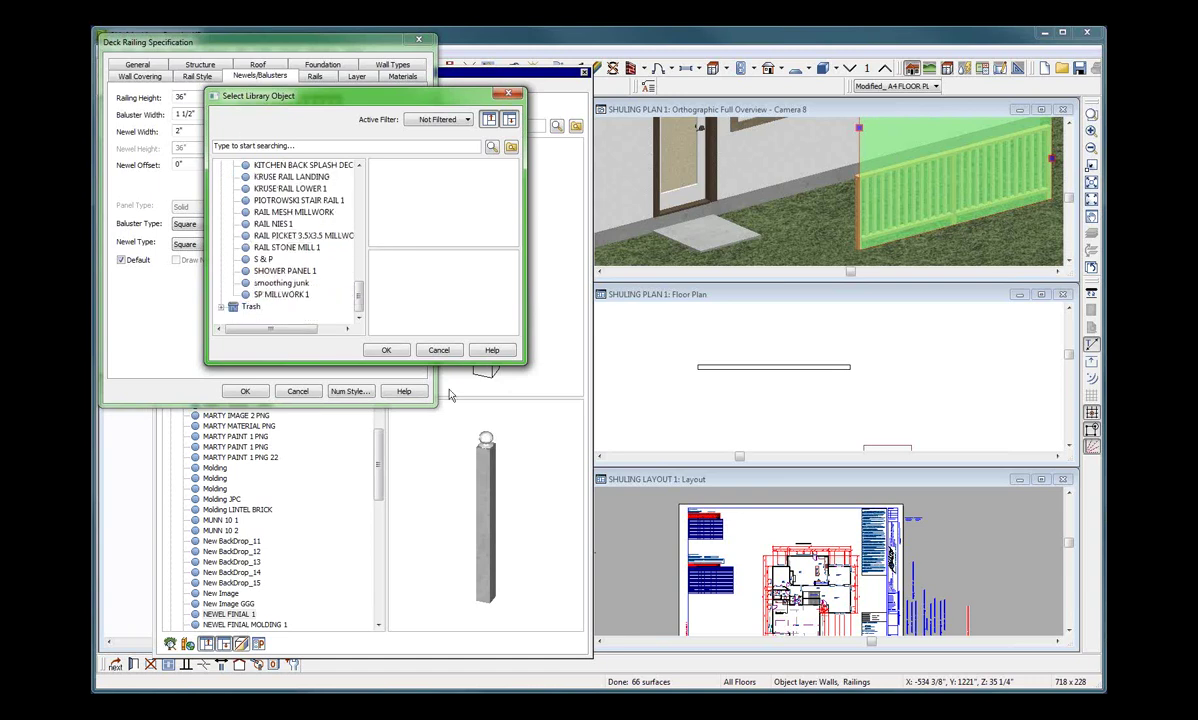
{"action": "left_click", "coordinate": [432, 349]}
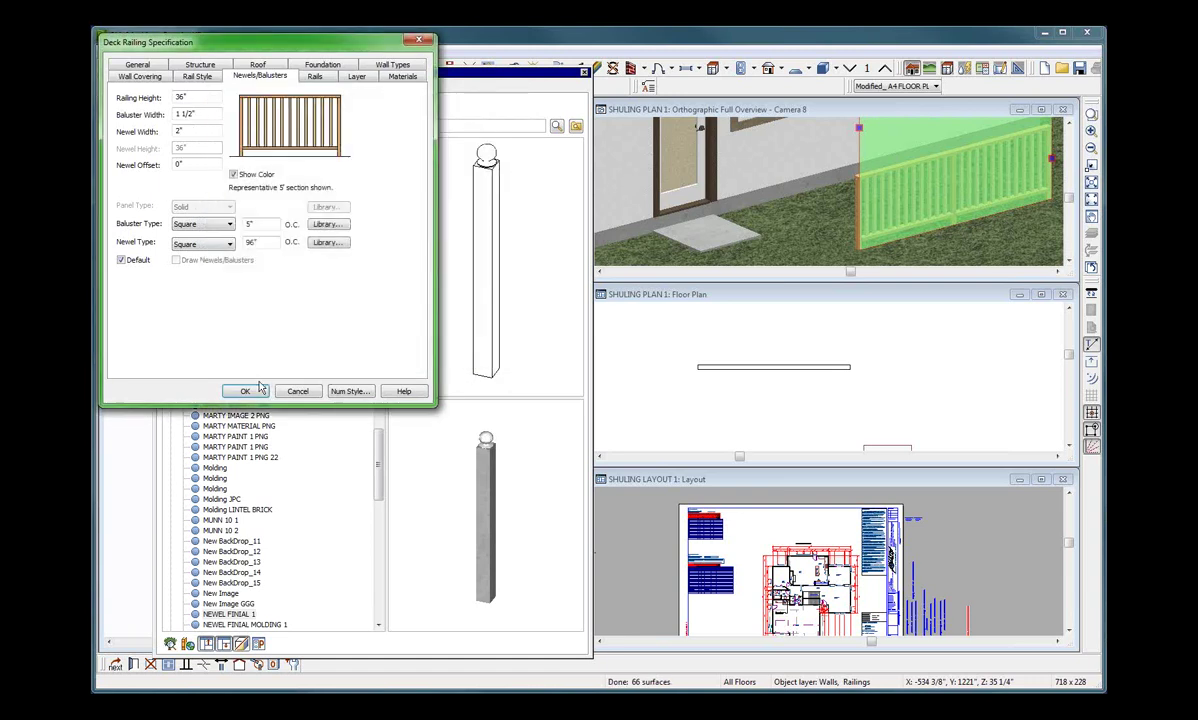
{"action": "left_click", "coordinate": [297, 391]}
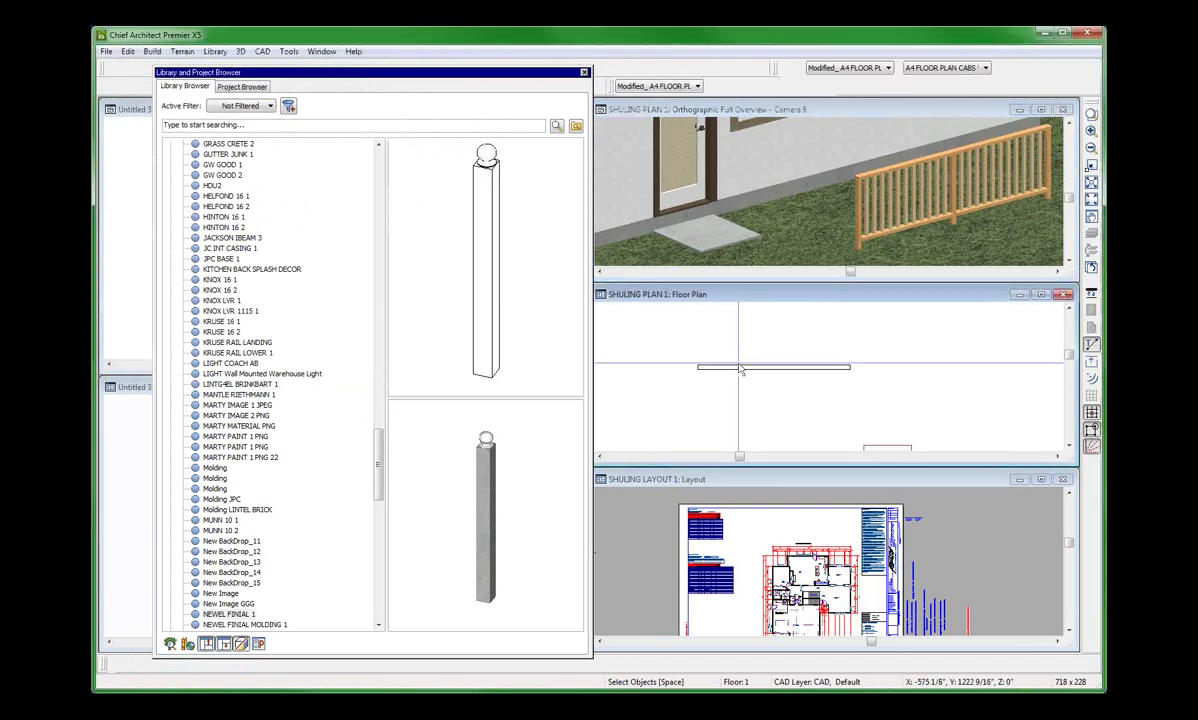
Convert the newel post in the Untitled 3 overview to a library symbol in the Millwork category, named NEWEL FINIAL MILLWORK 1.
{"action": "scroll", "coordinate": [785, 379], "scroll_direction": "down", "scroll_amount": 2}
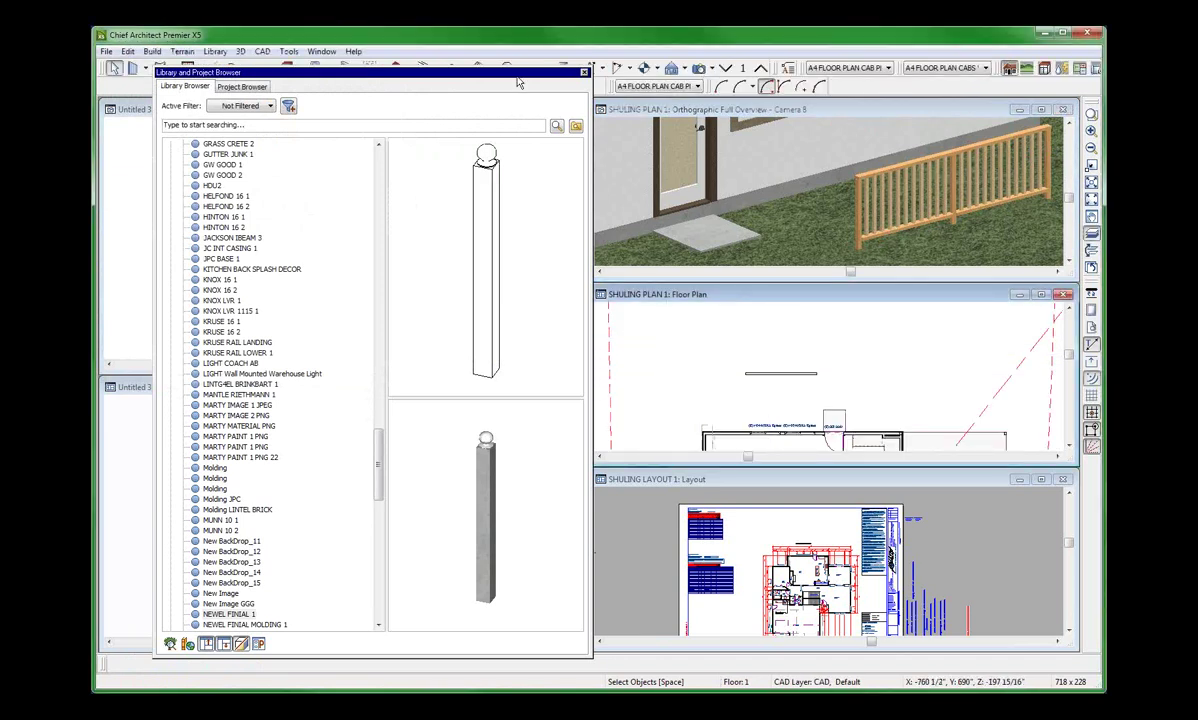
{"action": "left_click_drag", "start_coordinate": [518, 82], "coordinate": [1040, 80]}
{"action": "left_click", "coordinate": [401, 195]}
{"action": "left_click", "coordinate": [289, 52]}
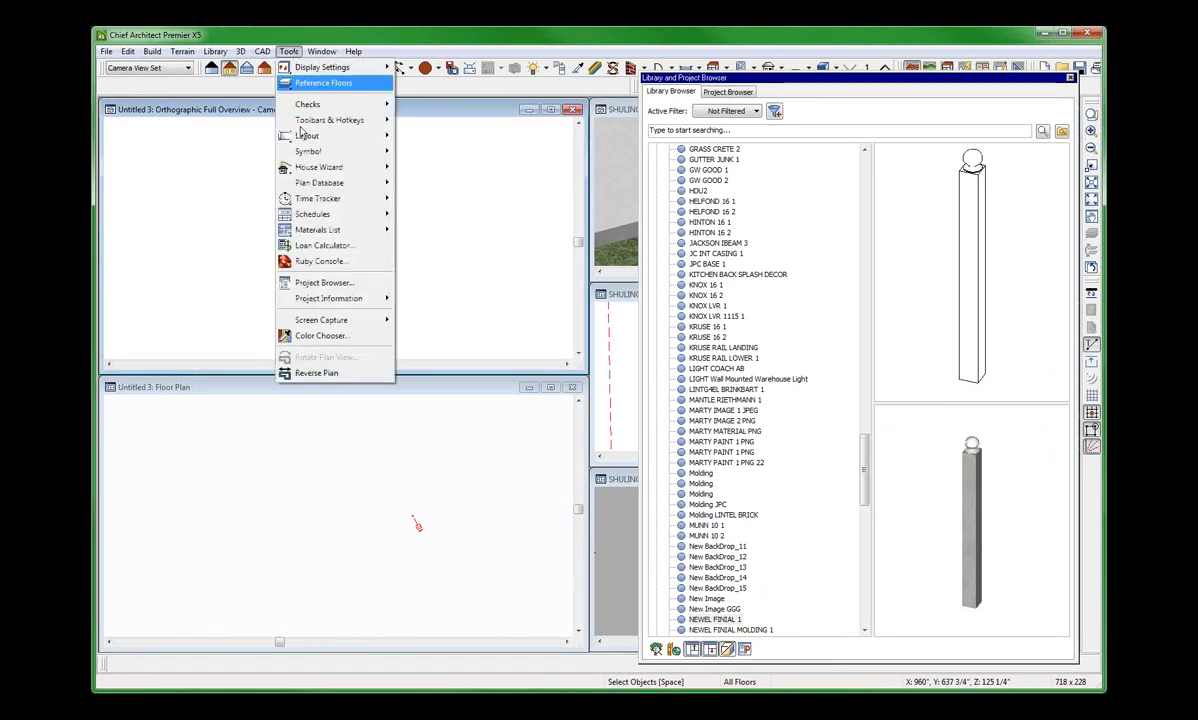
{"action": "mouse_move", "coordinate": [300, 152]}
{"action": "left_click", "coordinate": [440, 167]}
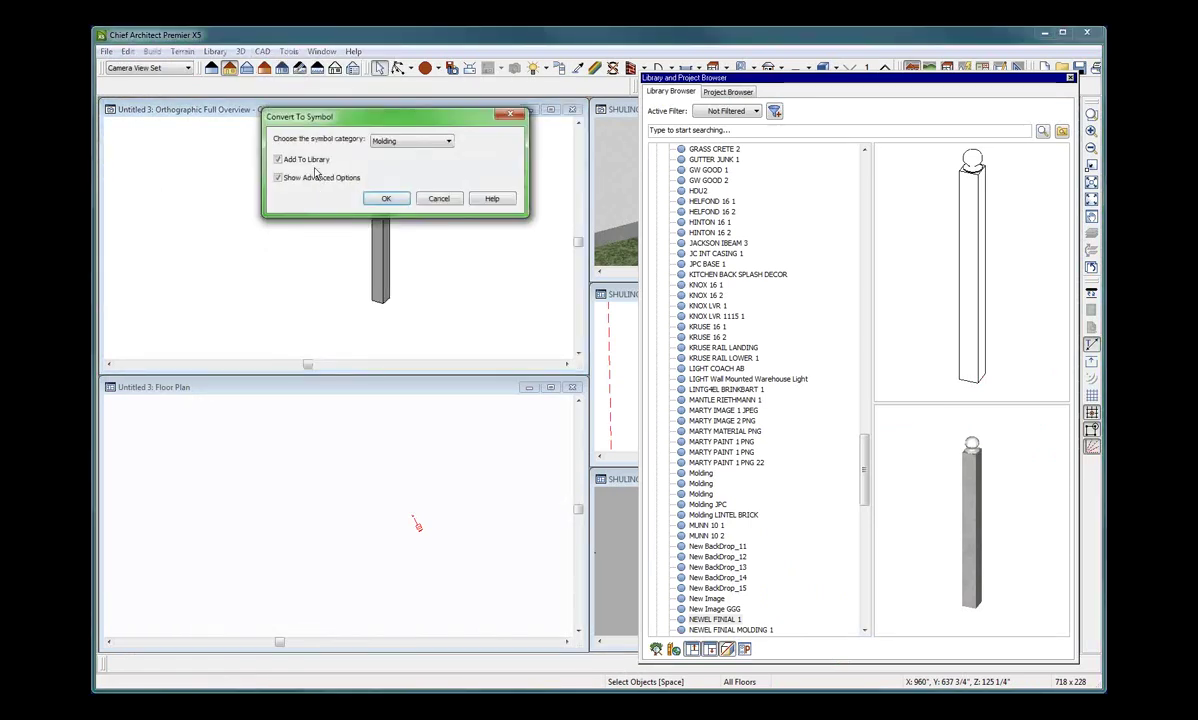
{"action": "left_click", "coordinate": [395, 147]}
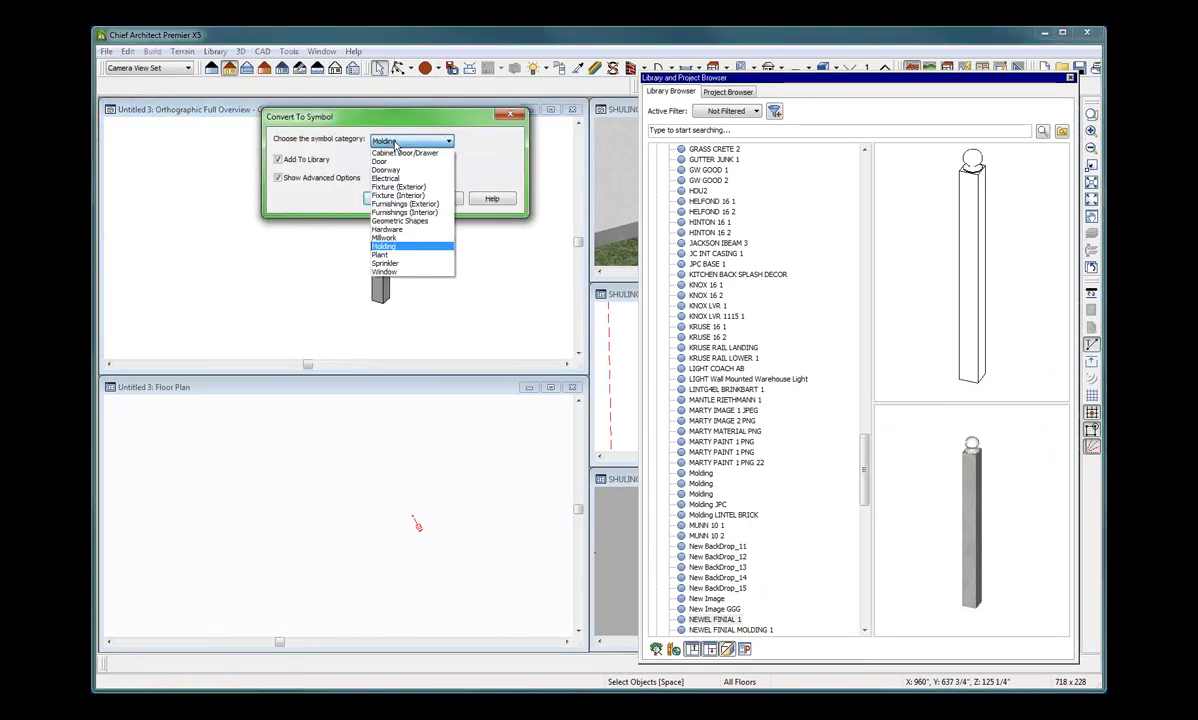
{"action": "left_click", "coordinate": [393, 231]}
{"action": "left_click", "coordinate": [386, 198]}
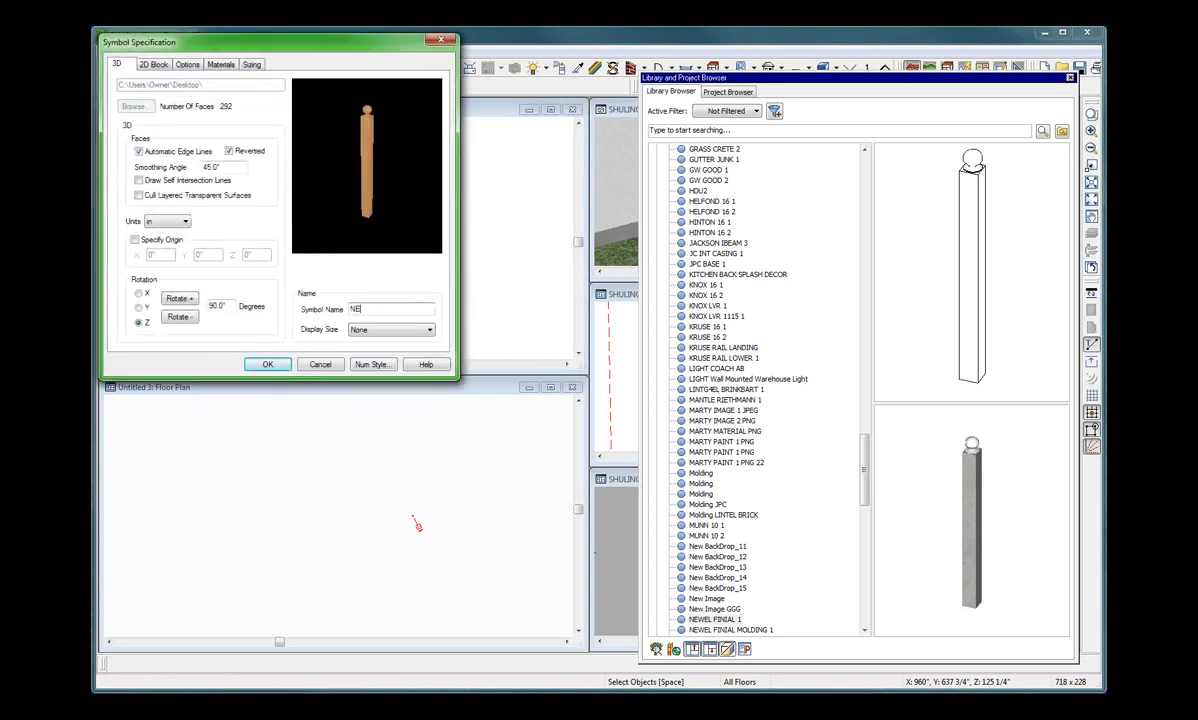
{"action": "type", "text": "FINIAL MILLWORK 1"}
{"action": "left_click", "coordinate": [279, 364]}
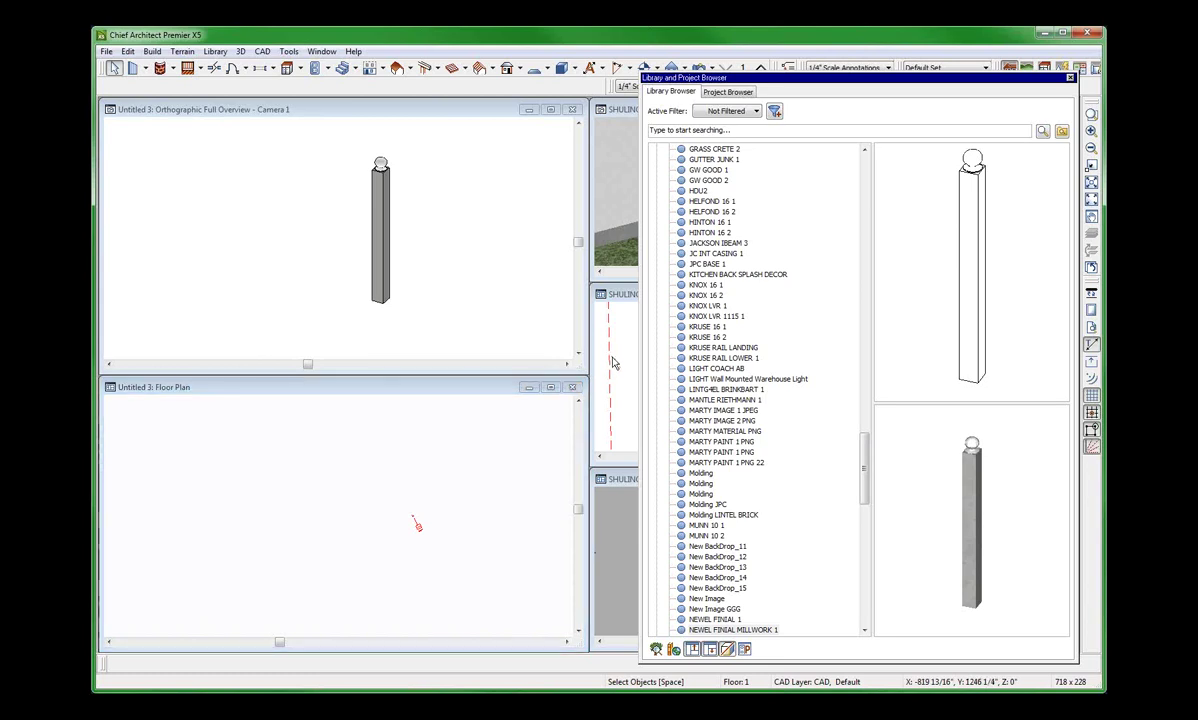
Set the newel type of the deck railing beside the house to NEWEL FINIAL MILLWORK 1 from the User Catalog.
{"action": "left_click", "coordinate": [631, 204]}
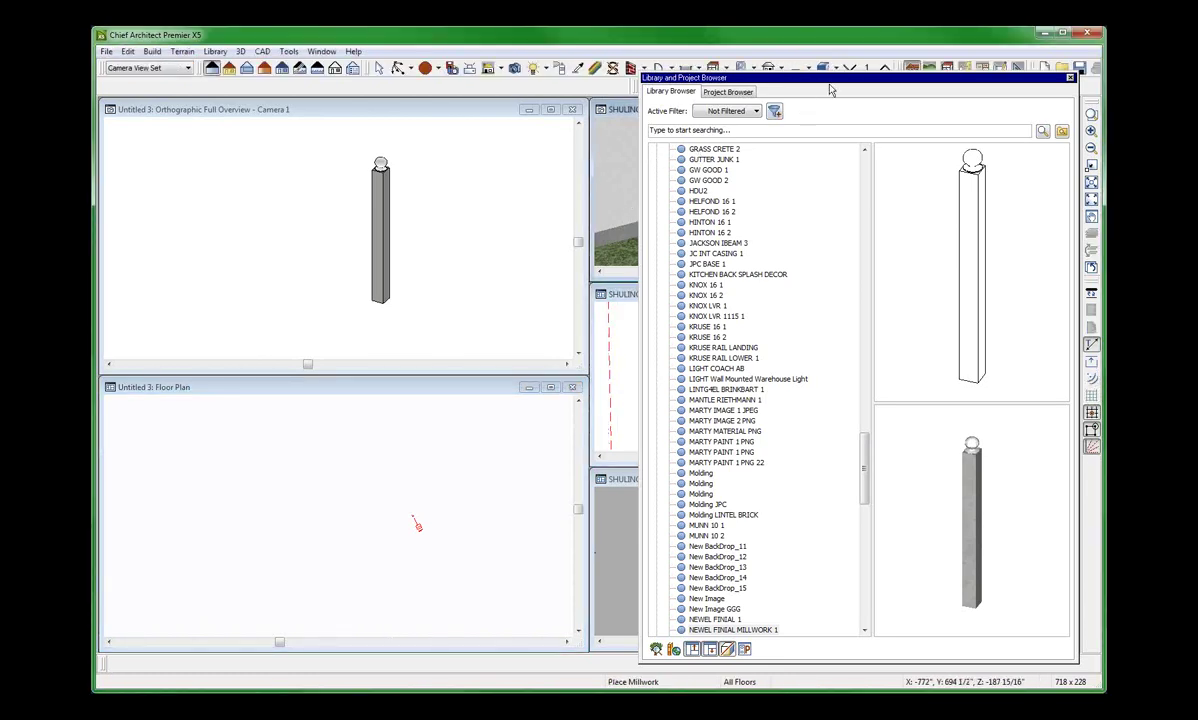
{"action": "left_click_drag", "start_coordinate": [832, 80], "coordinate": [395, 84]}
{"action": "double_click", "coordinate": [835, 172]}
{"action": "left_click", "coordinate": [202, 244]}
{"action": "left_click", "coordinate": [186, 274]}
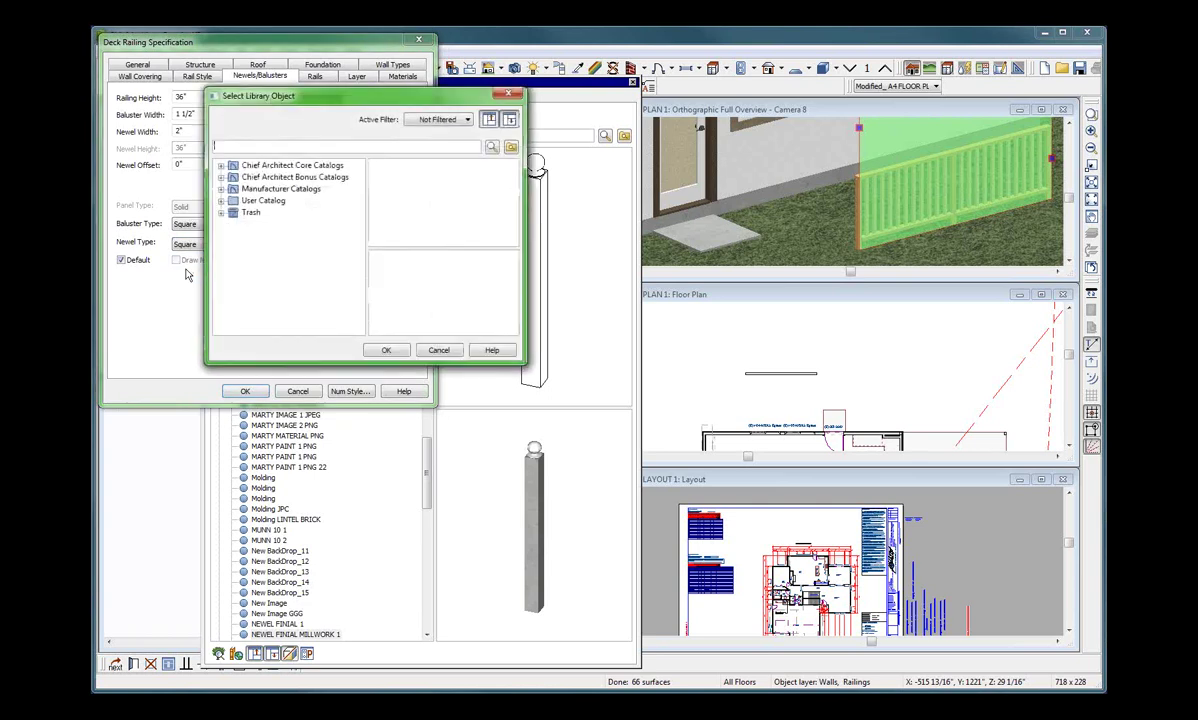
{"action": "left_click", "coordinate": [221, 200]}
{"action": "scroll", "coordinate": [305, 248], "scroll_direction": "down", "scroll_amount": 6}
{"action": "left_click", "coordinate": [290, 270]}
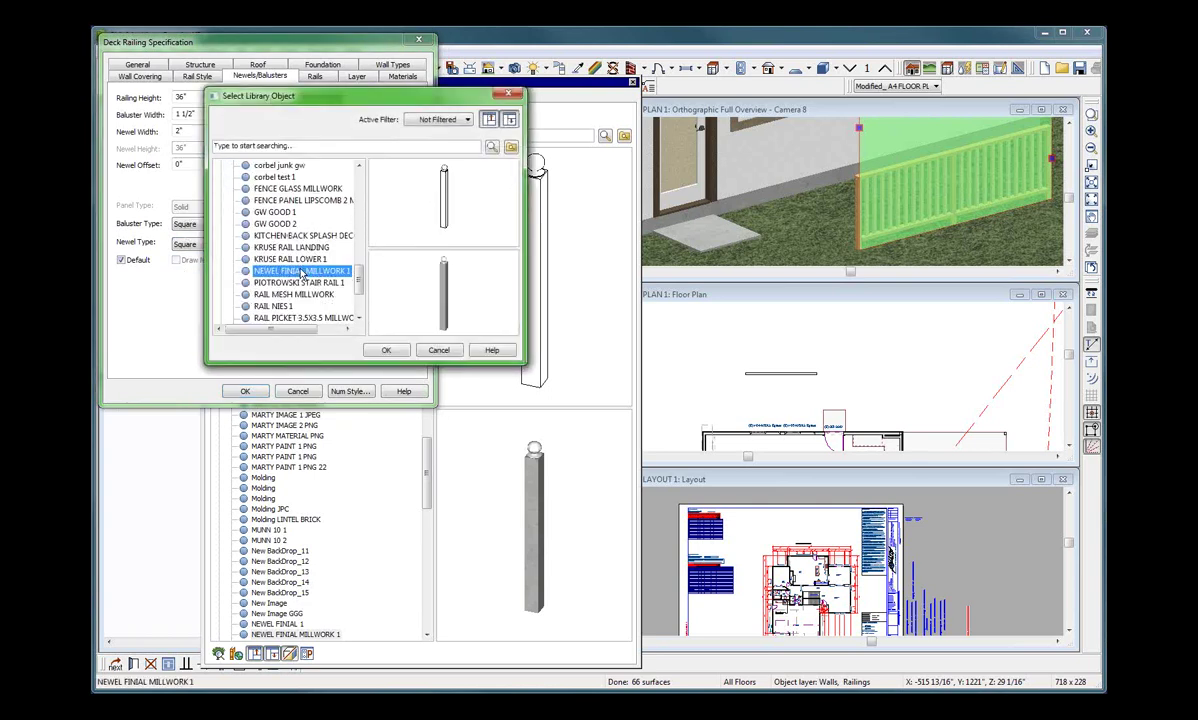
{"action": "left_click", "coordinate": [386, 350]}
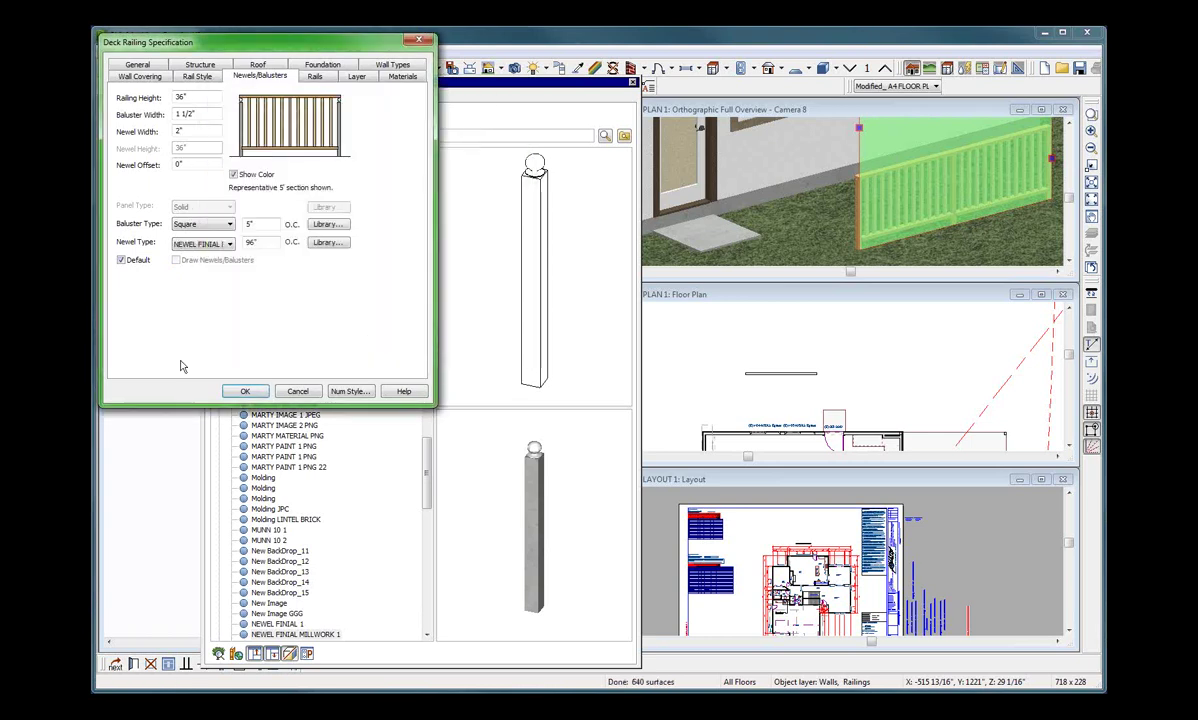
{"action": "left_click", "coordinate": [243, 391]}
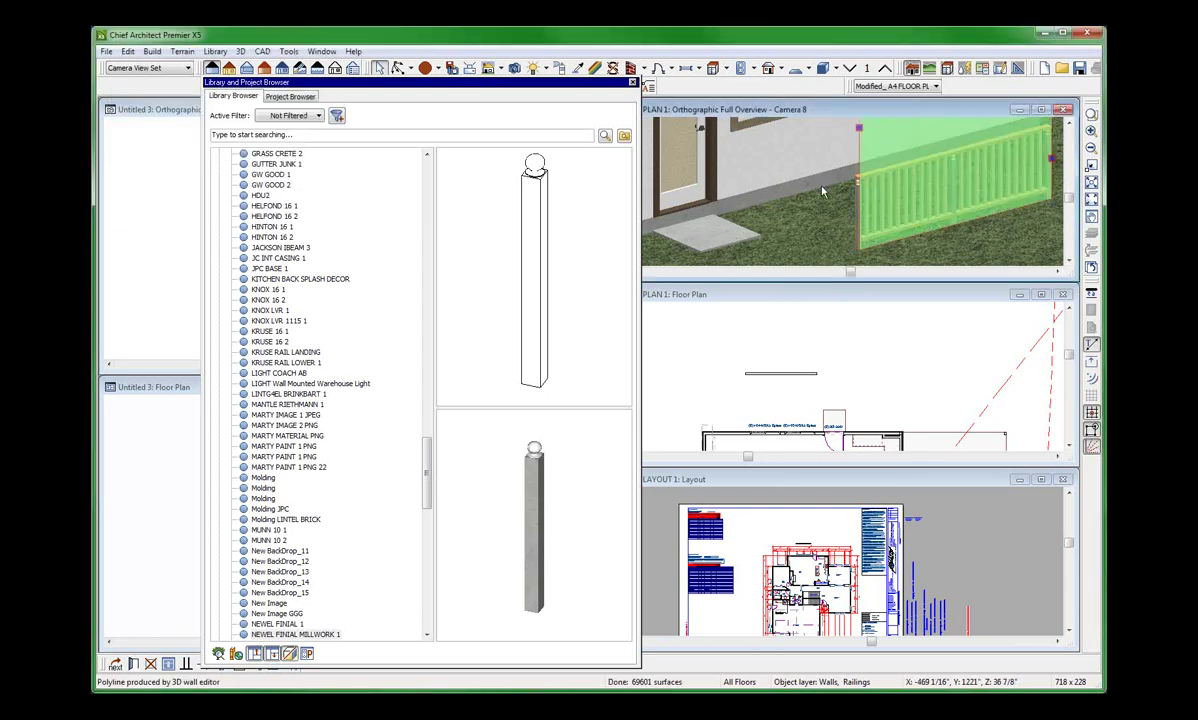
Maximize the house model's Orthographic Full Overview camera window around the deck railing.
{"action": "key", "text": "ctrl+z"}
{"action": "left_click", "coordinate": [790, 159]}
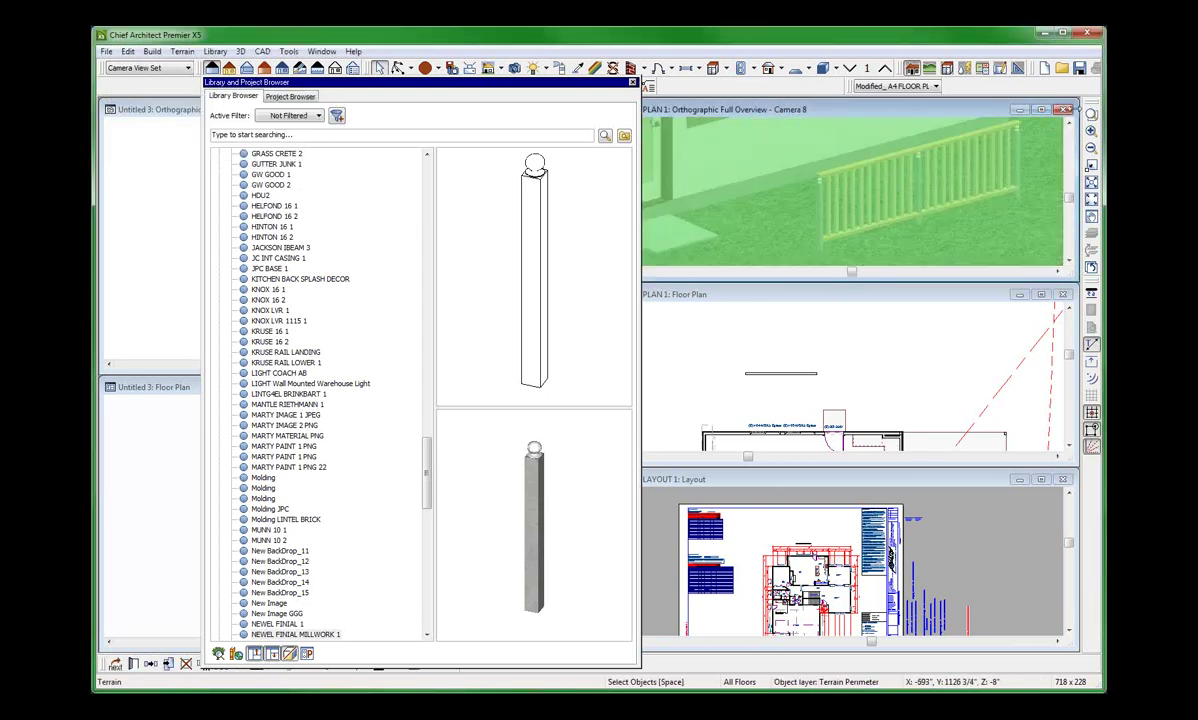
{"action": "double_click", "coordinate": [1038, 110]}
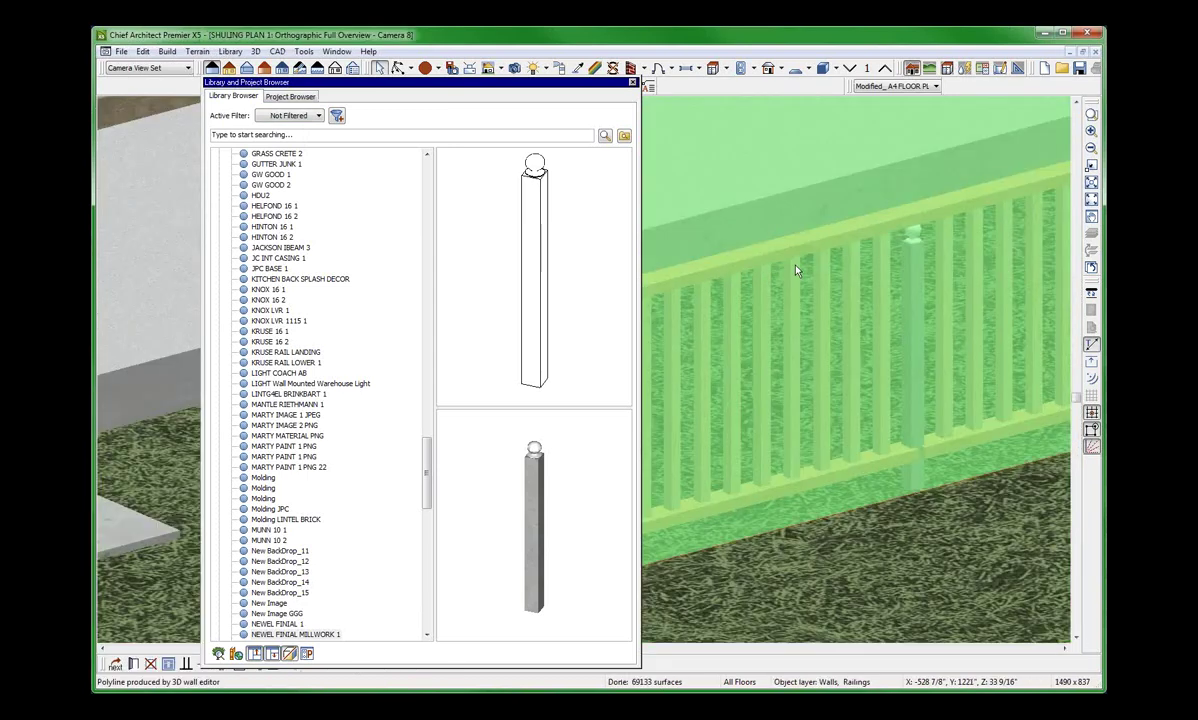
With Post to Rail off in the deck railing's rail style, set the newel height to 42" and deselect the railing.
{"action": "double_click", "coordinate": [796, 270]}
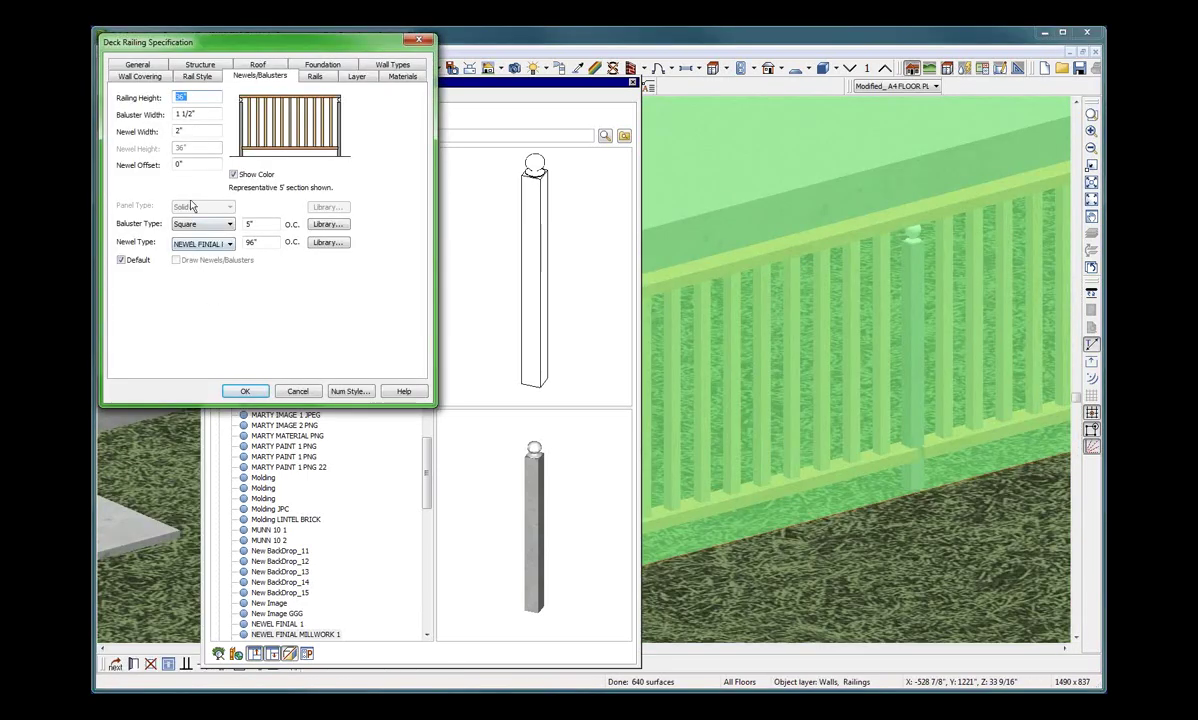
{"action": "left_click", "coordinate": [192, 76]}
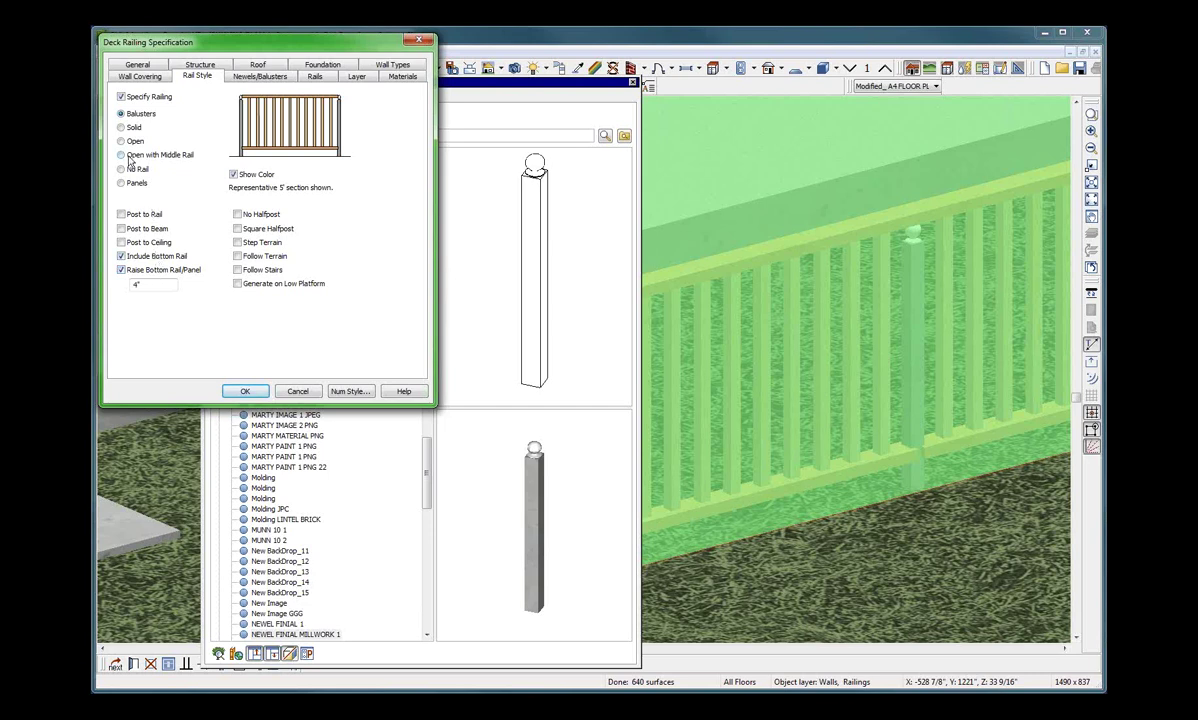
{"action": "left_click", "coordinate": [260, 77]}
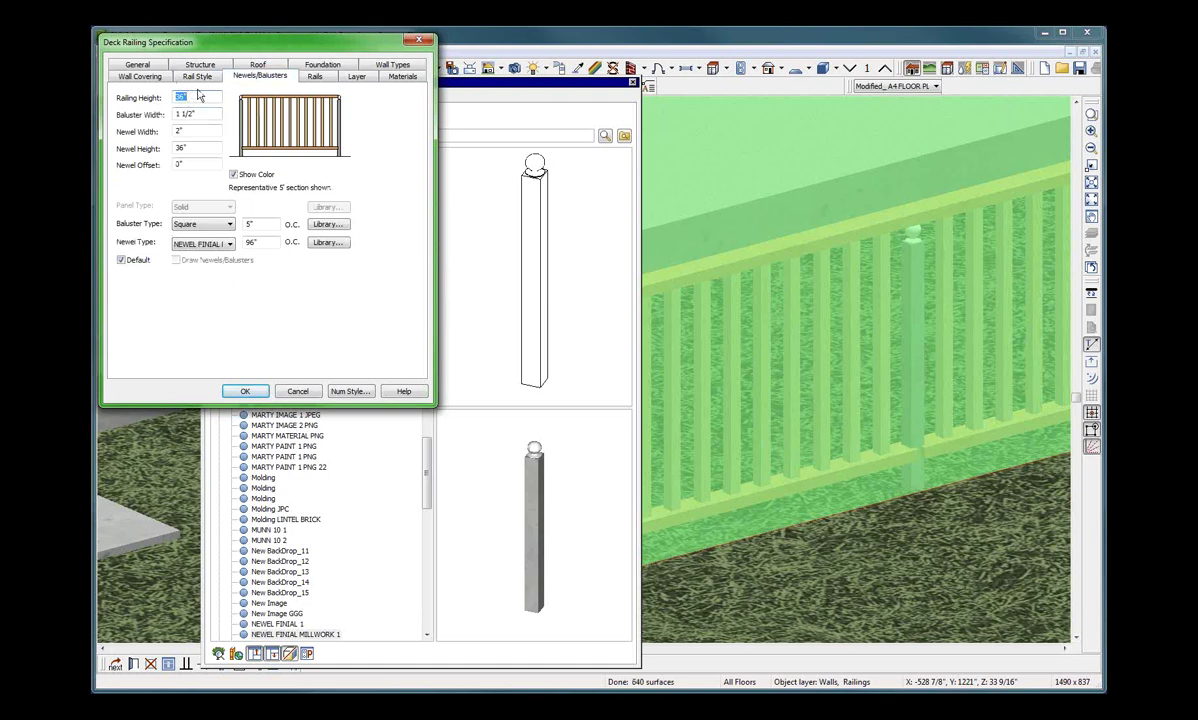
{"action": "double_click", "coordinate": [193, 149]}
{"action": "type", "text": "42"}
{"action": "key", "text": "Tab"}
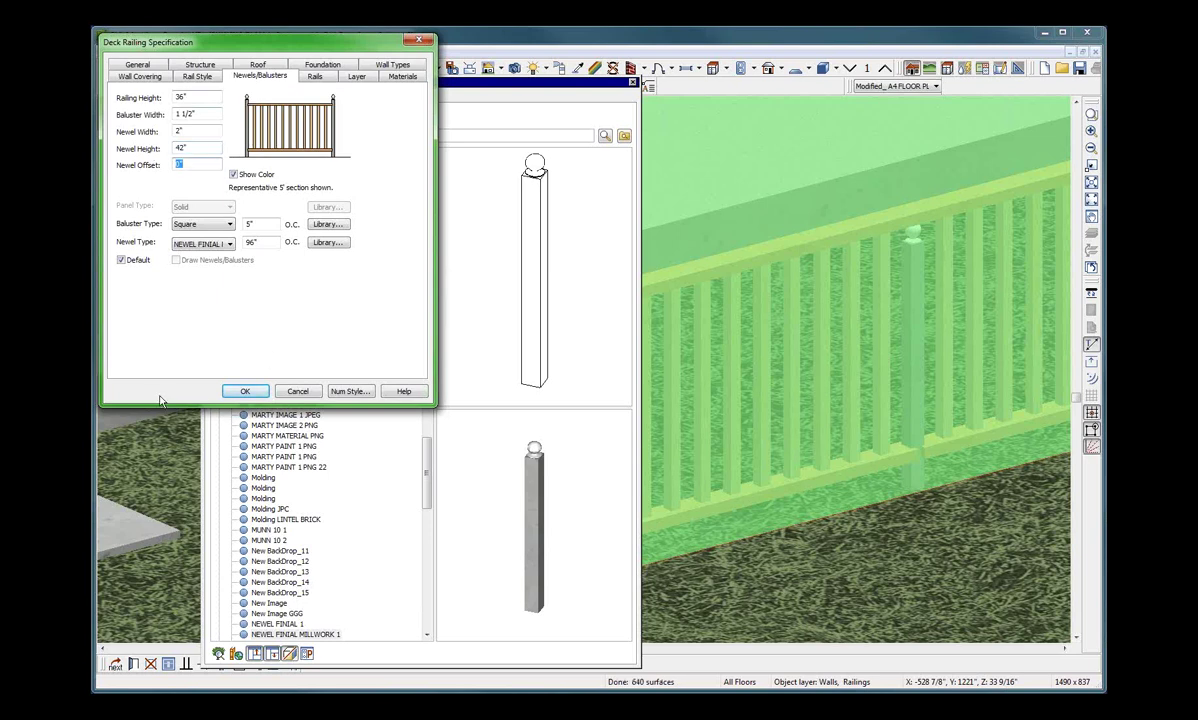
{"action": "left_click", "coordinate": [244, 391]}
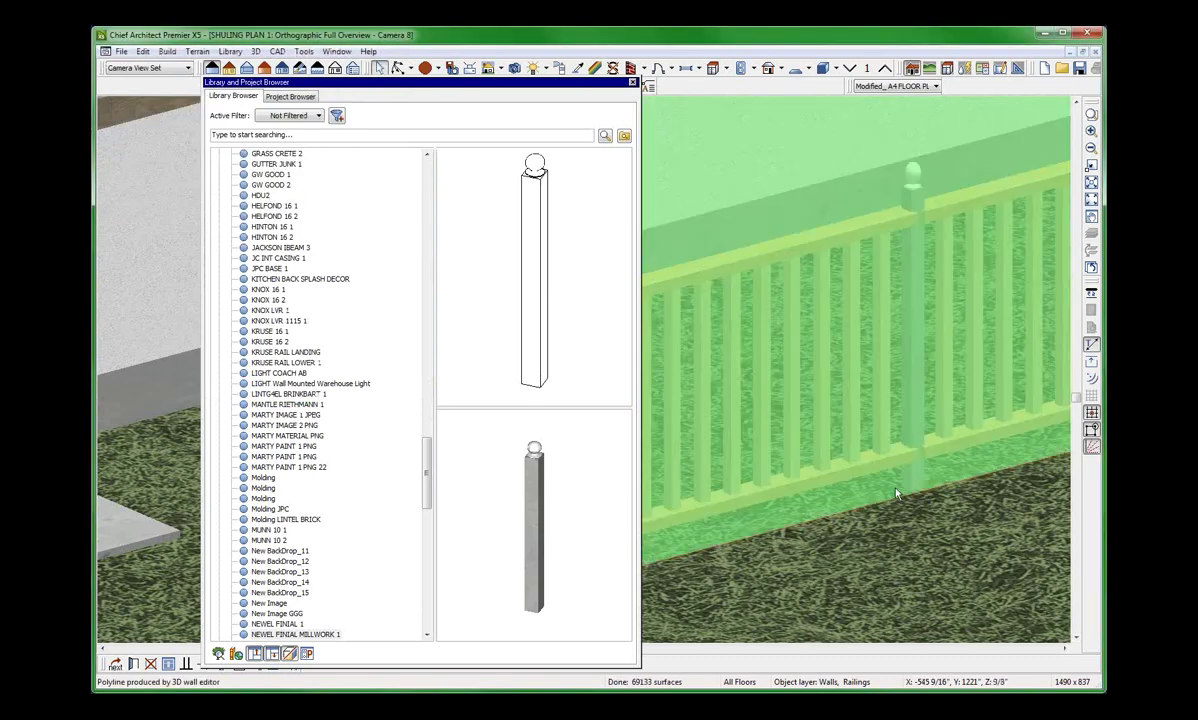
{"action": "left_click", "coordinate": [895, 487]}
{"action": "scroll", "coordinate": [812, 364], "scroll_direction": "down", "scroll_amount": 3}
{"action": "key", "text": "Escape"}
{"action": "scroll", "coordinate": [825, 291], "scroll_direction": "up", "scroll_amount": 3}
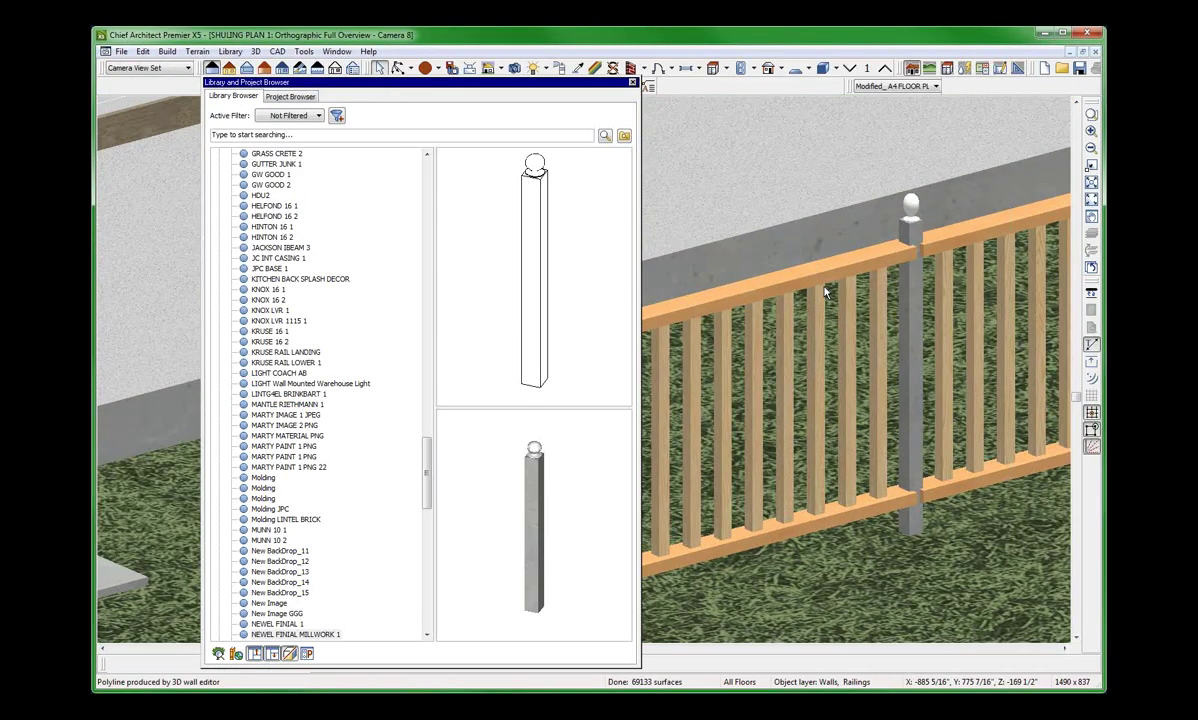
In the deck railing's specification, turn off automatic width for the top rail and set its width to 3".
{"action": "left_click", "coordinate": [825, 291]}
{"action": "double_click", "coordinate": [825, 291]}
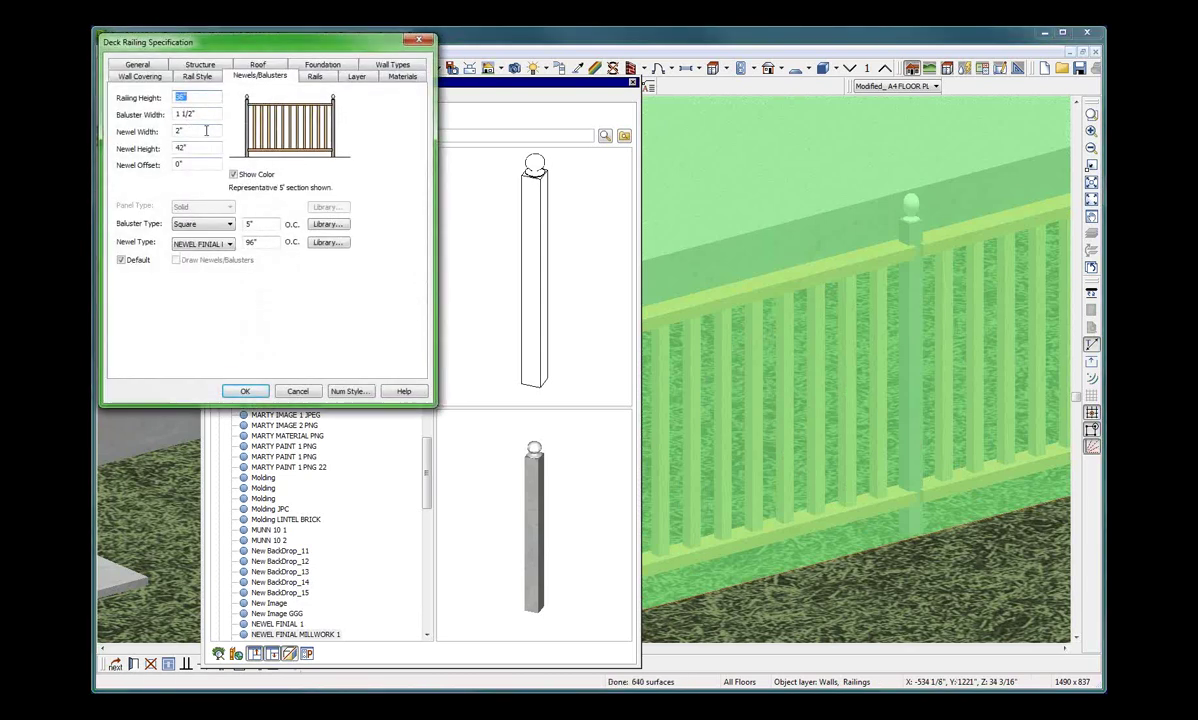
{"action": "left_click", "coordinate": [201, 67]}
{"action": "left_click", "coordinate": [205, 68]}
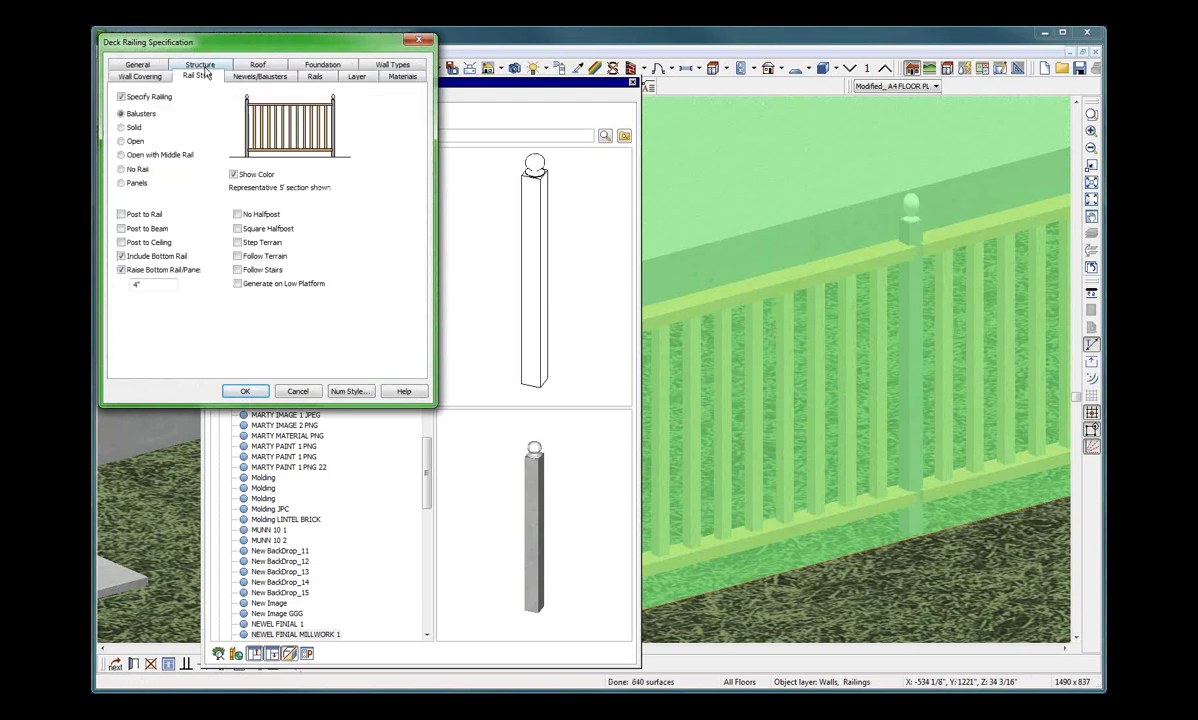
{"action": "left_click", "coordinate": [250, 77]}
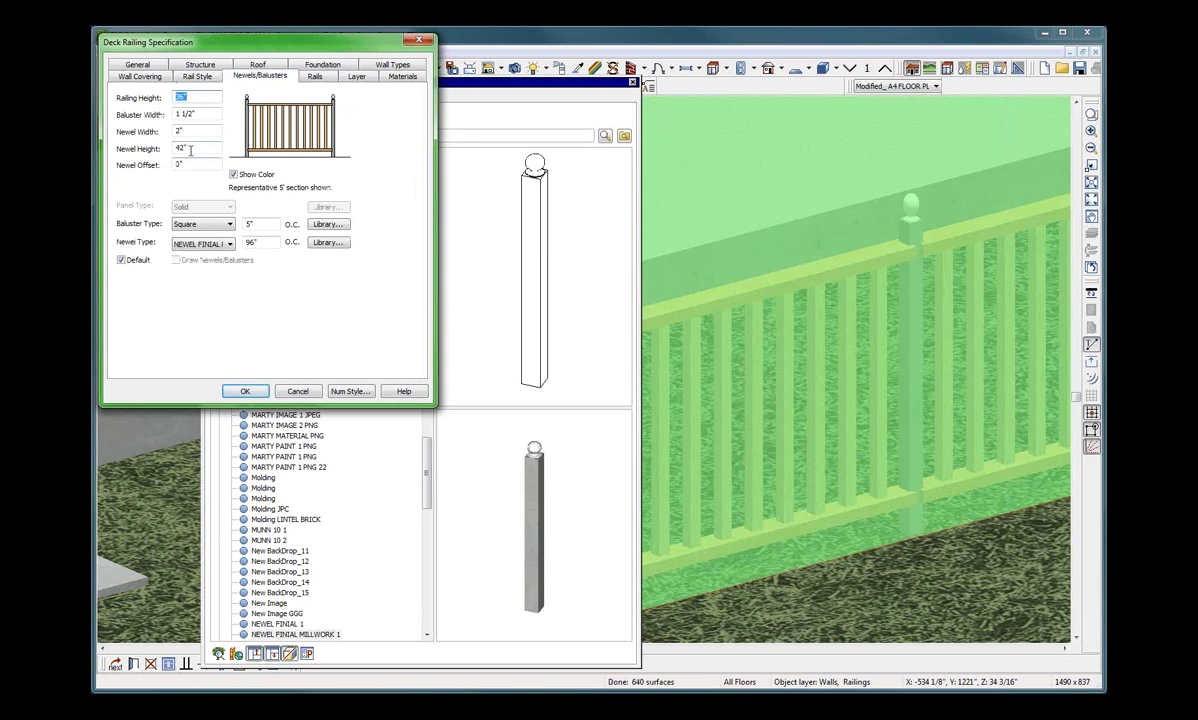
{"action": "left_click", "coordinate": [147, 67]}
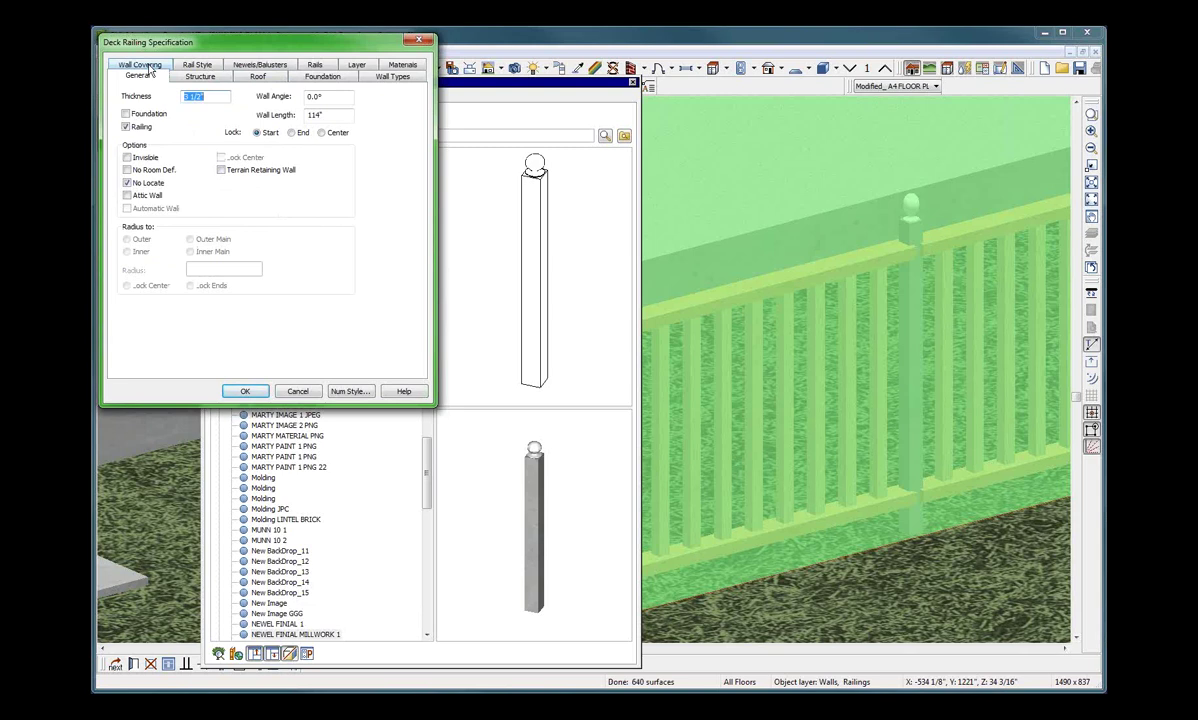
{"action": "left_click", "coordinate": [300, 65]}
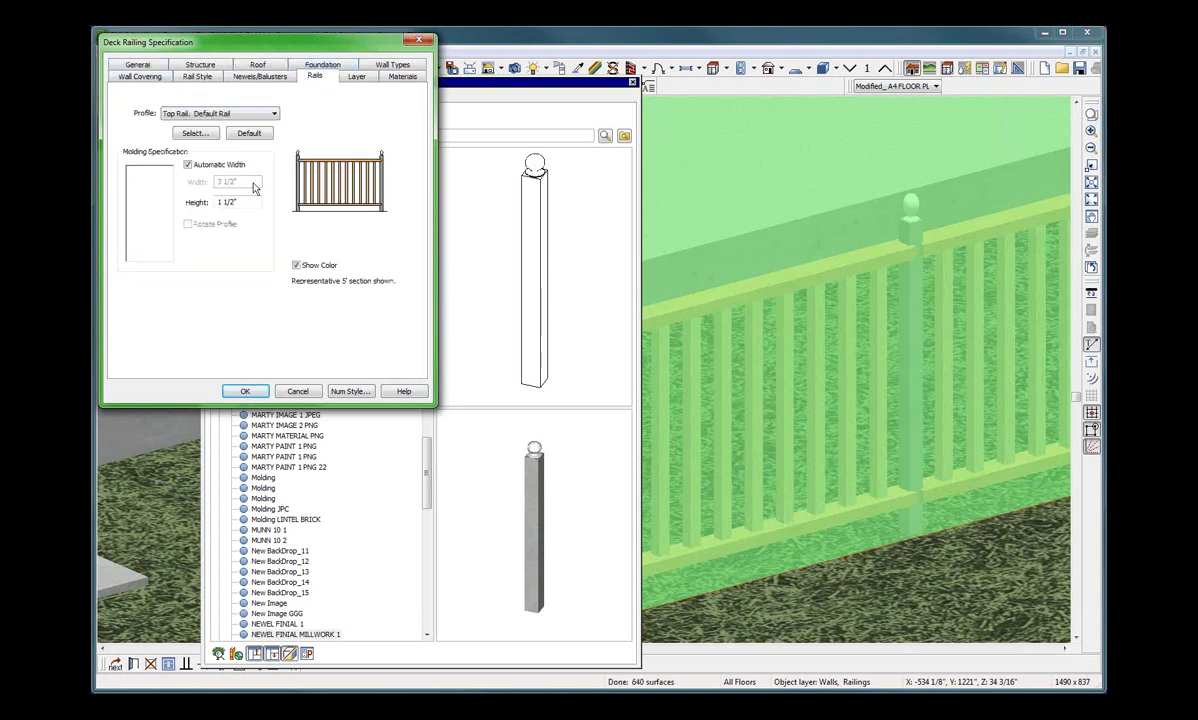
{"action": "left_click", "coordinate": [219, 166]}
{"action": "left_click_drag", "start_coordinate": [242, 184], "coordinate": [176, 188]}
{"action": "type", "text": "3"}
Set the deck railing's newel width to 3.5", apply the specification and deselect the railing.
{"action": "left_click", "coordinate": [246, 74]}
{"action": "left_click", "coordinate": [182, 134]}
{"action": "key", "text": "BackSpace"}
{"action": "key", "text": "BackSpace"}
{"action": "type", "text": "3.5."}
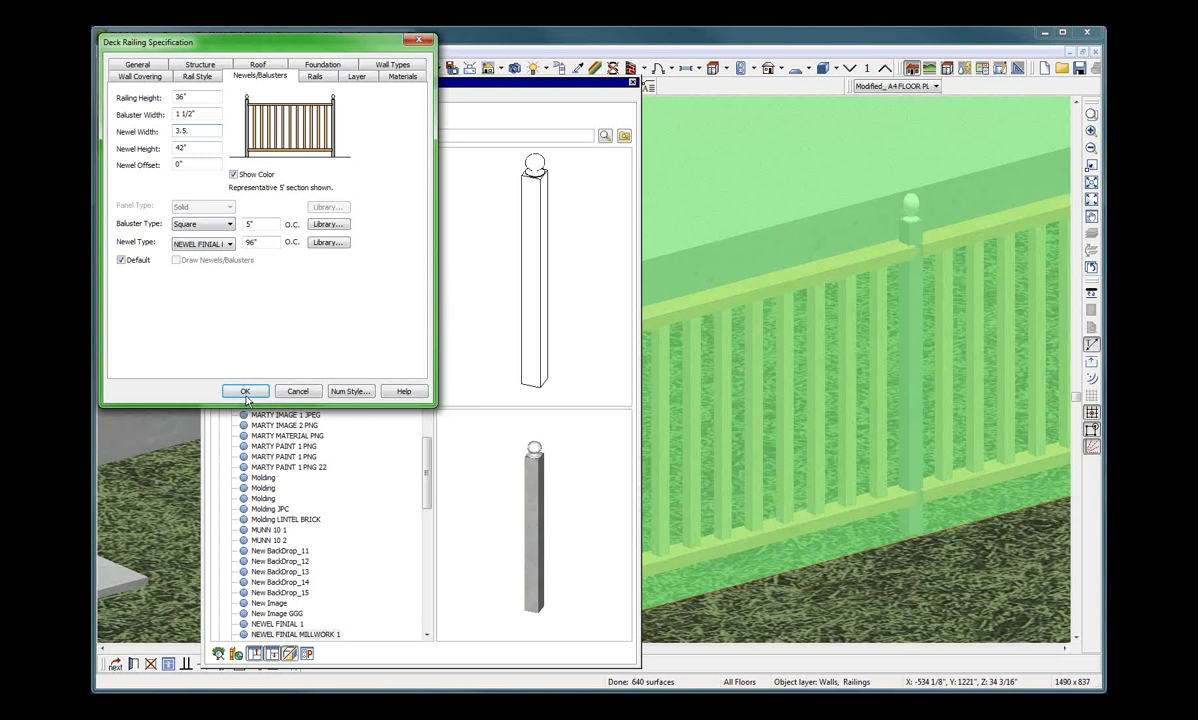
{"action": "left_click", "coordinate": [246, 395]}
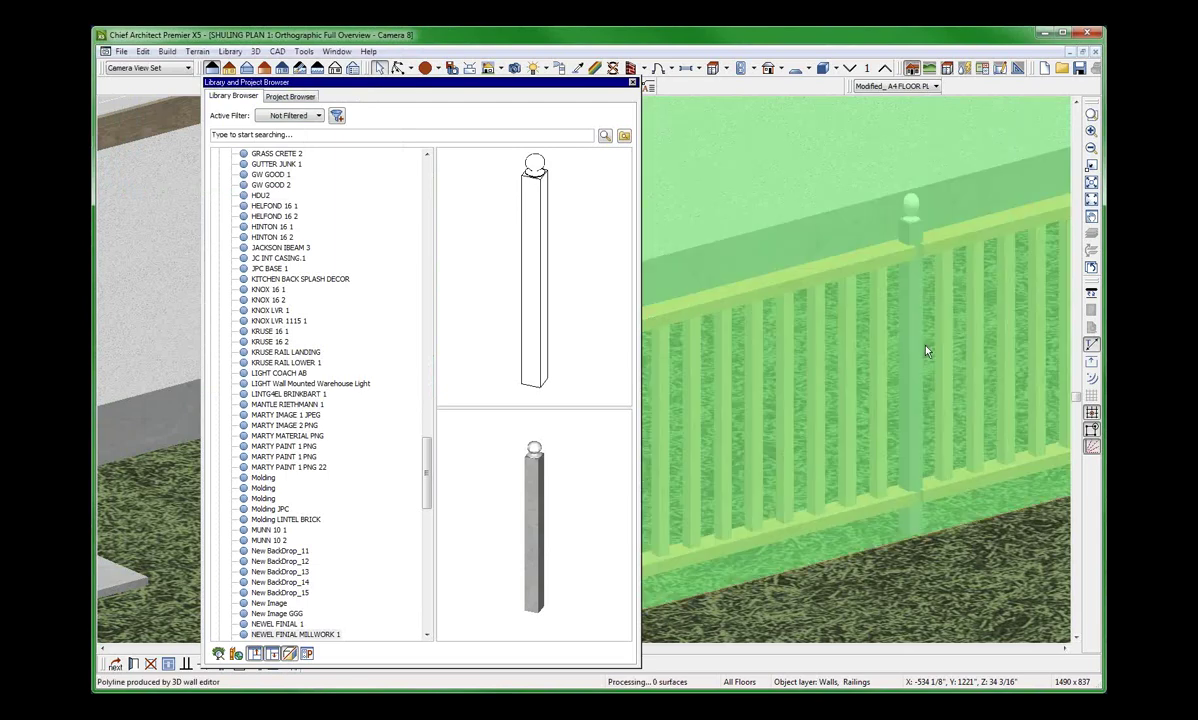
{"action": "key", "text": "Escape"}
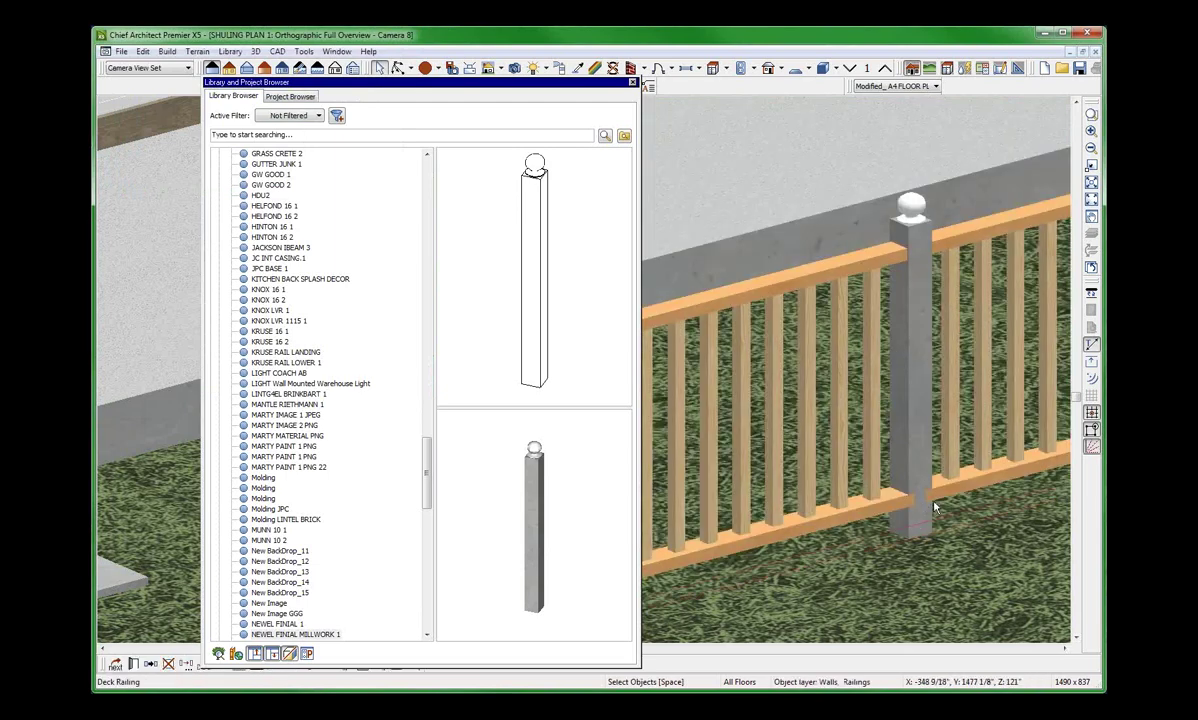
Examine up close how the bottom and top rails meet the newel post in the camera view.
{"action": "scroll", "coordinate": [873, 467], "scroll_direction": "up", "scroll_amount": 3}
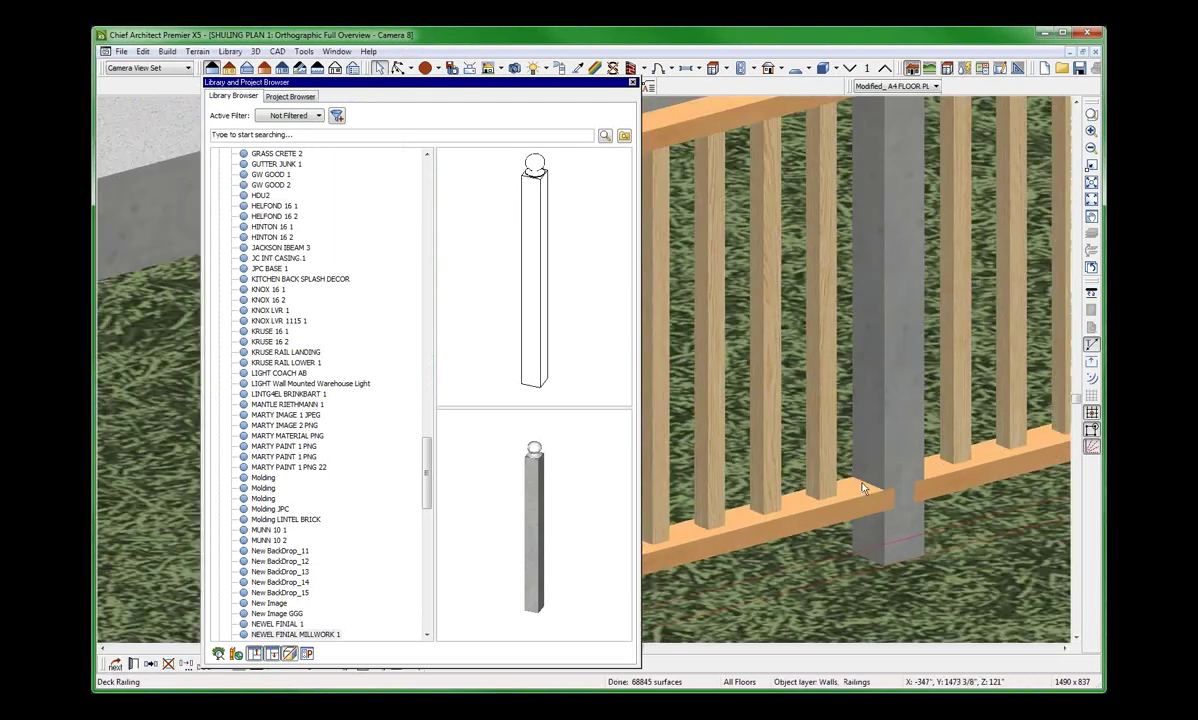
{"action": "scroll", "coordinate": [863, 488], "scroll_direction": "down", "scroll_amount": 2}
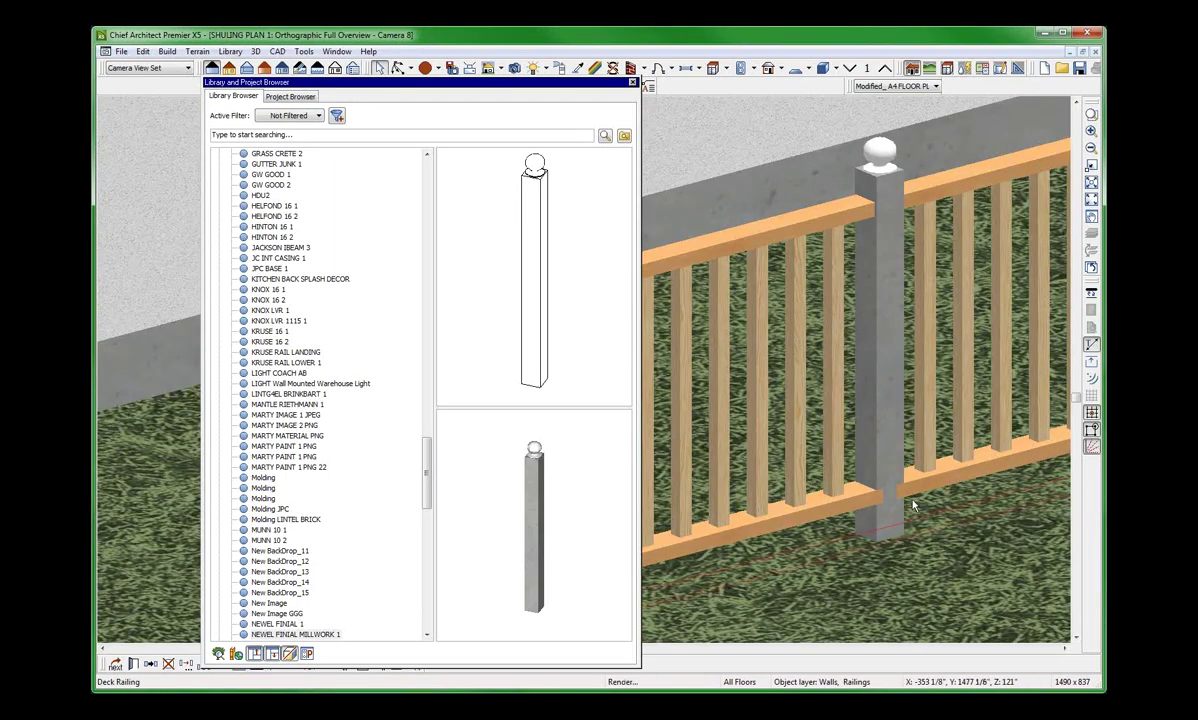
{"action": "scroll", "coordinate": [866, 490], "scroll_direction": "up", "scroll_amount": 4}
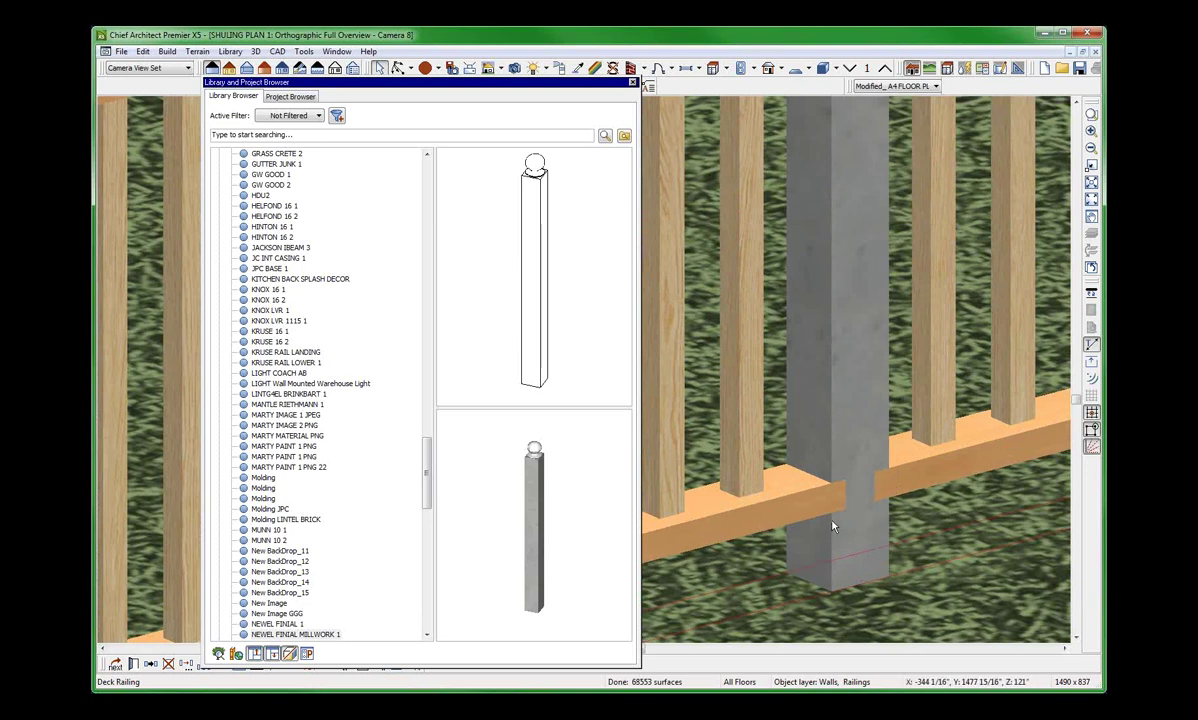
{"action": "scroll", "coordinate": [840, 505], "scroll_direction": "up", "scroll_amount": 2}
{"action": "scroll", "coordinate": [857, 486], "scroll_direction": "up", "scroll_amount": 1}
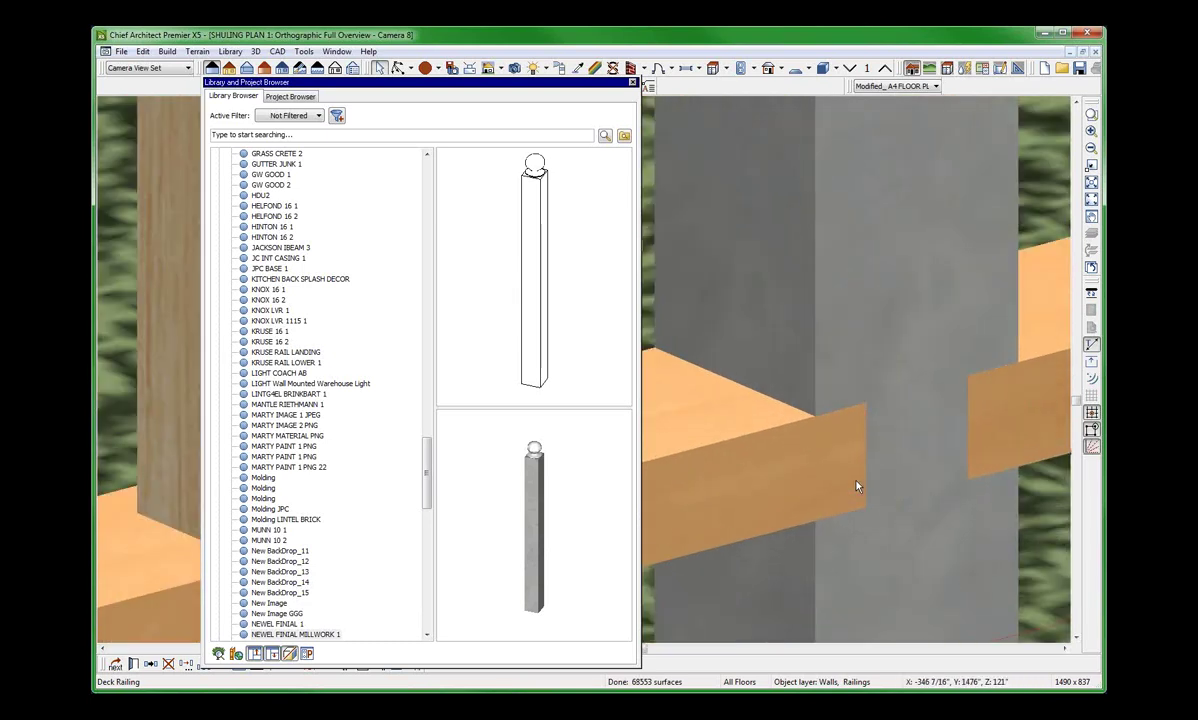
{"action": "scroll", "coordinate": [856, 486], "scroll_direction": "down", "scroll_amount": 5}
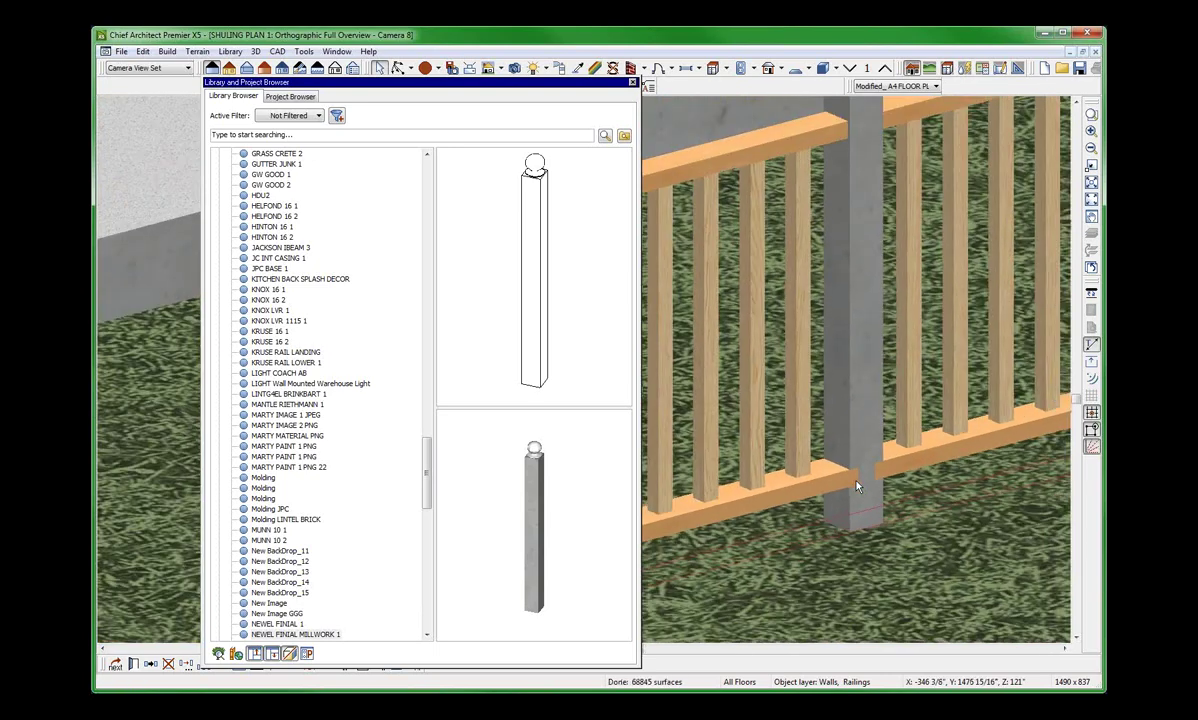
{"action": "scroll", "coordinate": [856, 486], "scroll_direction": "down", "scroll_amount": 2}
{"action": "scroll", "coordinate": [858, 250], "scroll_direction": "up", "scroll_amount": 1}
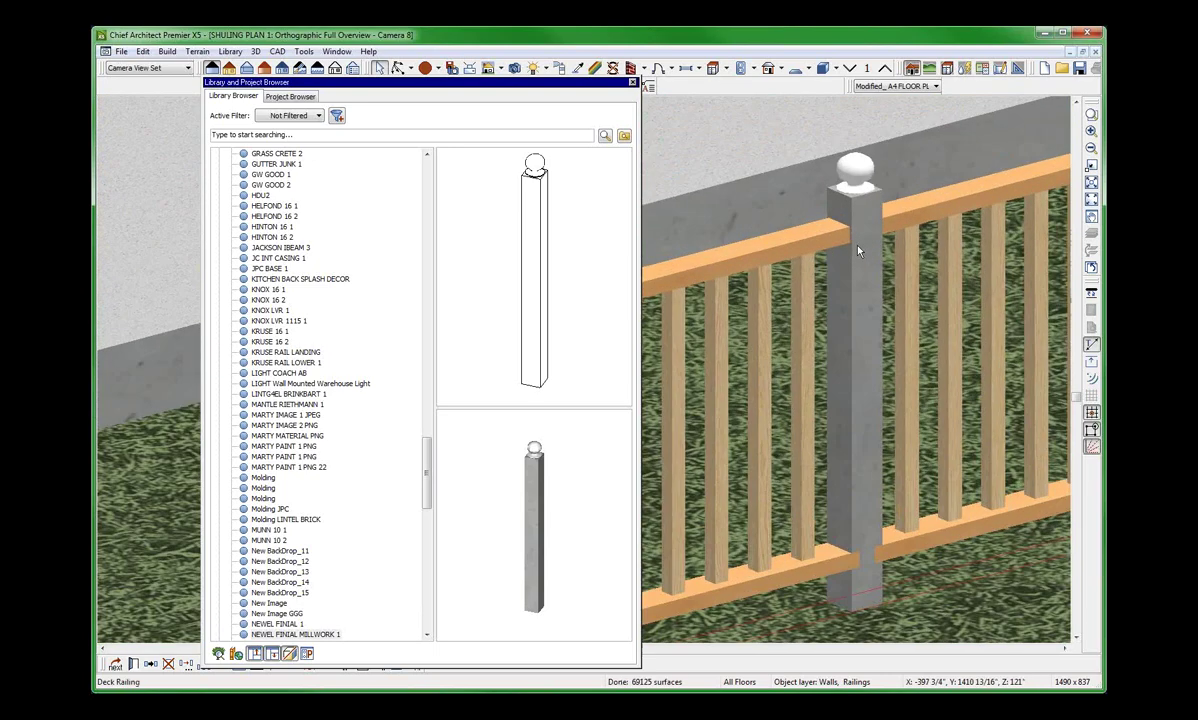
Set the deck railing's bottom rail width to 3", apply the specification and deselect the railing.
{"action": "double_click", "coordinate": [862, 258]}
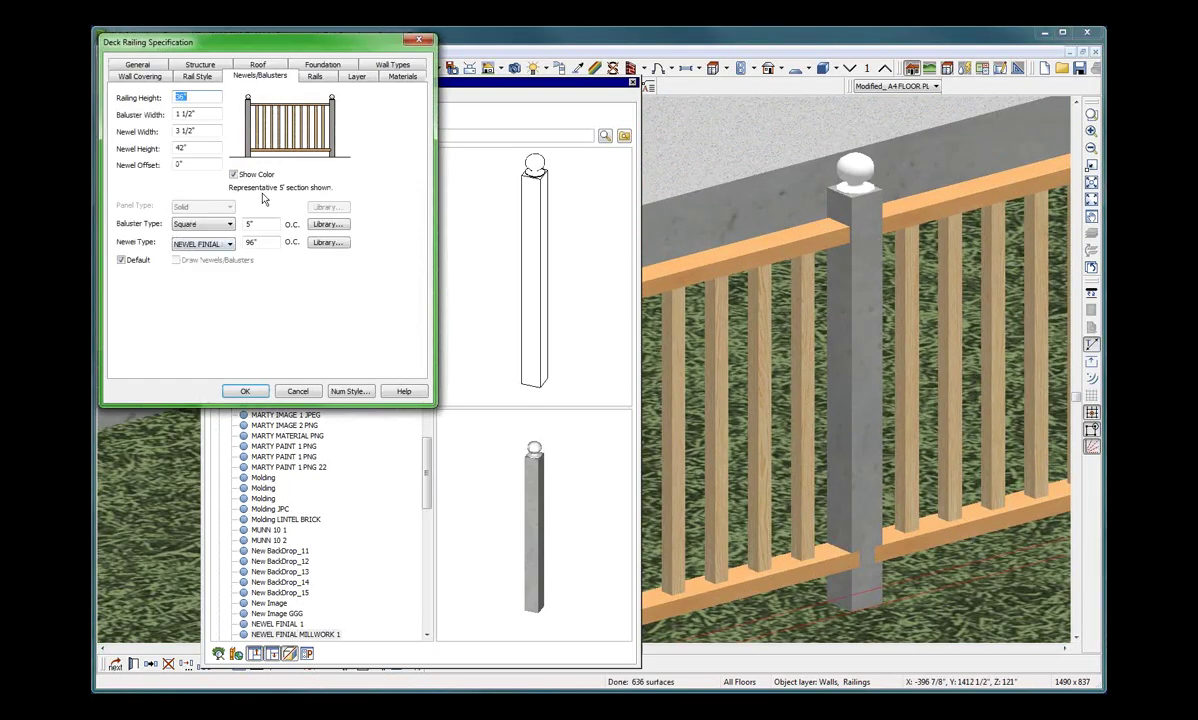
{"action": "left_click", "coordinate": [295, 74]}
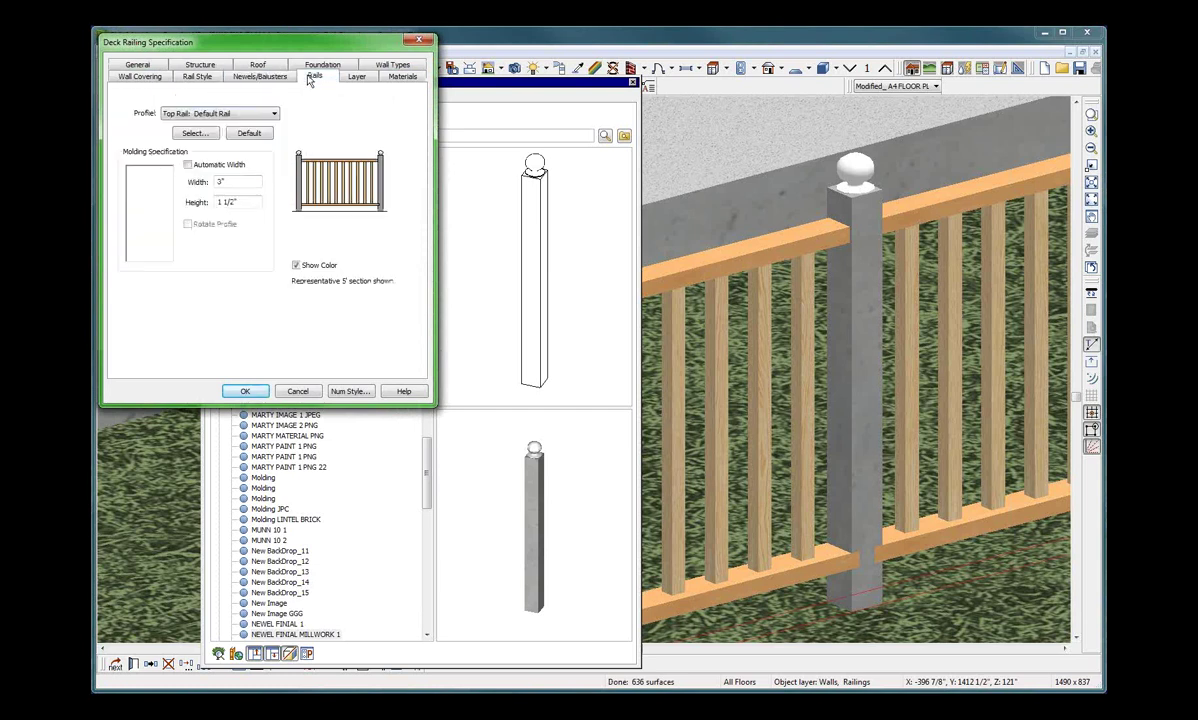
{"action": "left_click", "coordinate": [217, 114]}
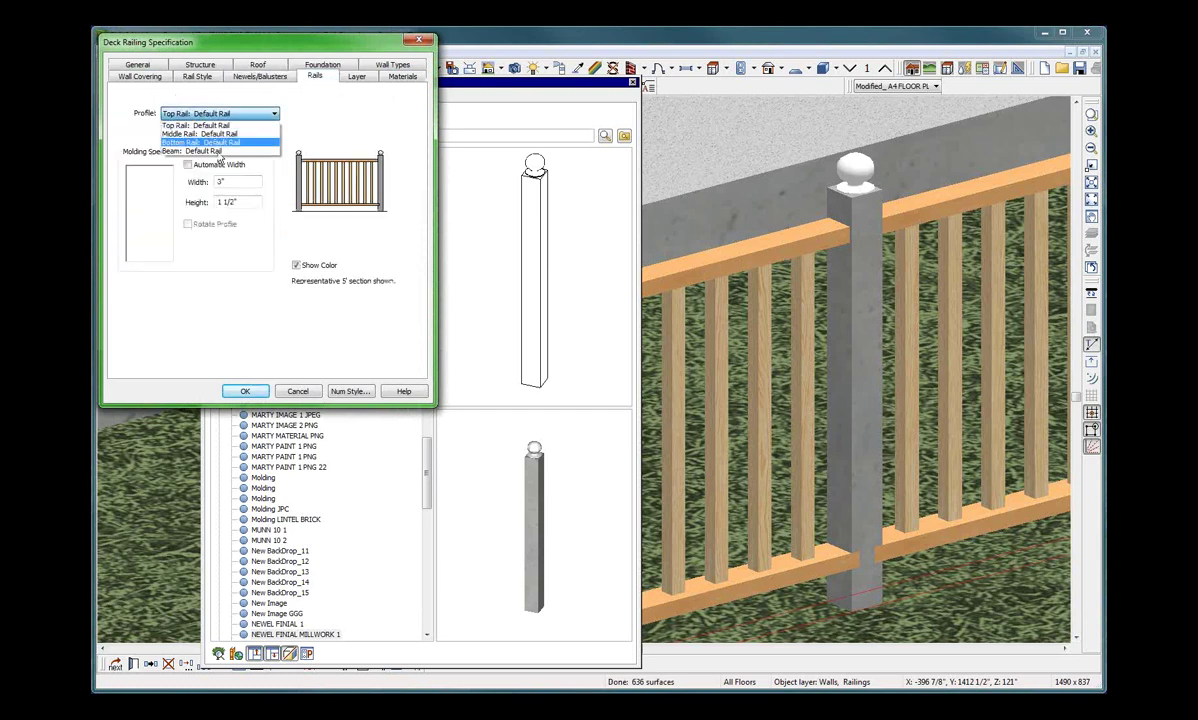
{"action": "left_click", "coordinate": [229, 143]}
{"action": "double_click", "coordinate": [229, 181]}
{"action": "type", "text": "3"}
{"action": "key", "text": "Return"}
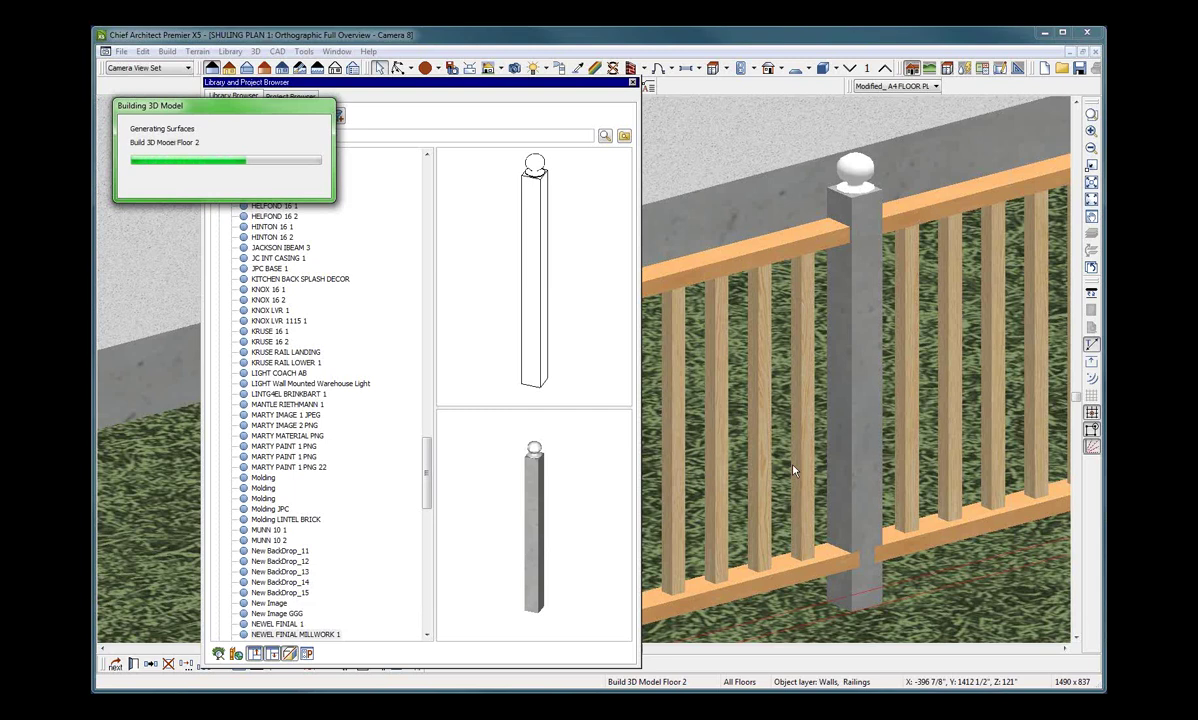
{"action": "left_click", "coordinate": [862, 497]}
{"action": "scroll", "coordinate": [864, 480], "scroll_direction": "down", "scroll_amount": 5}
{"action": "key", "text": "space"}
{"action": "left_click", "coordinate": [864, 364]}
{"action": "key", "text": "space"}
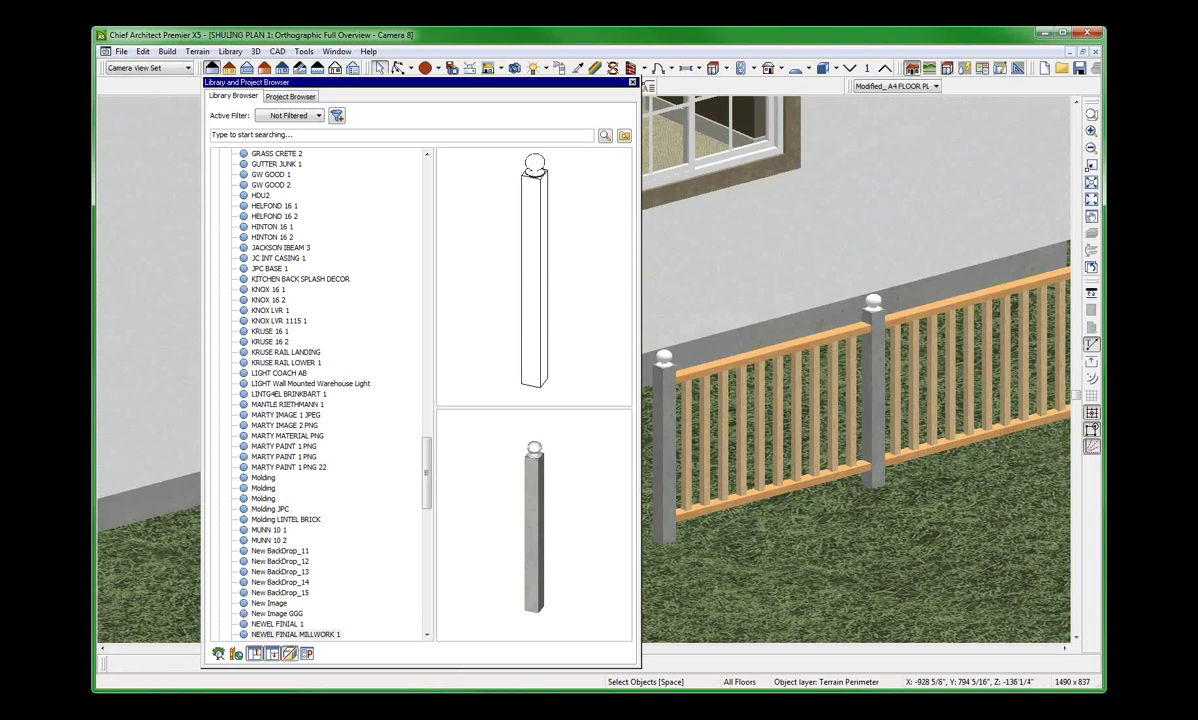